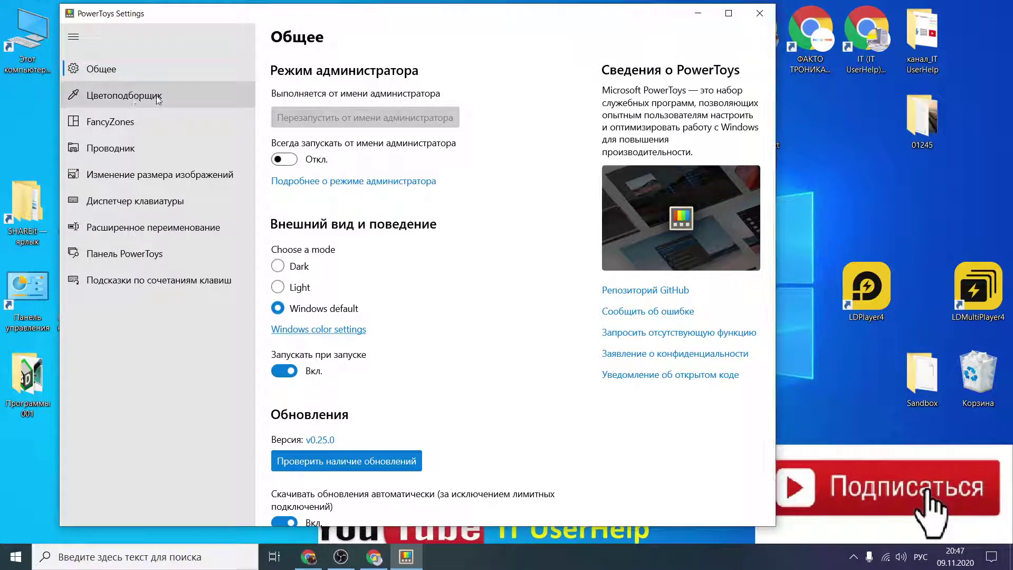
Step: View the Цветоподборщик settings page and the FancyZones settings page
left_click(194, 100)
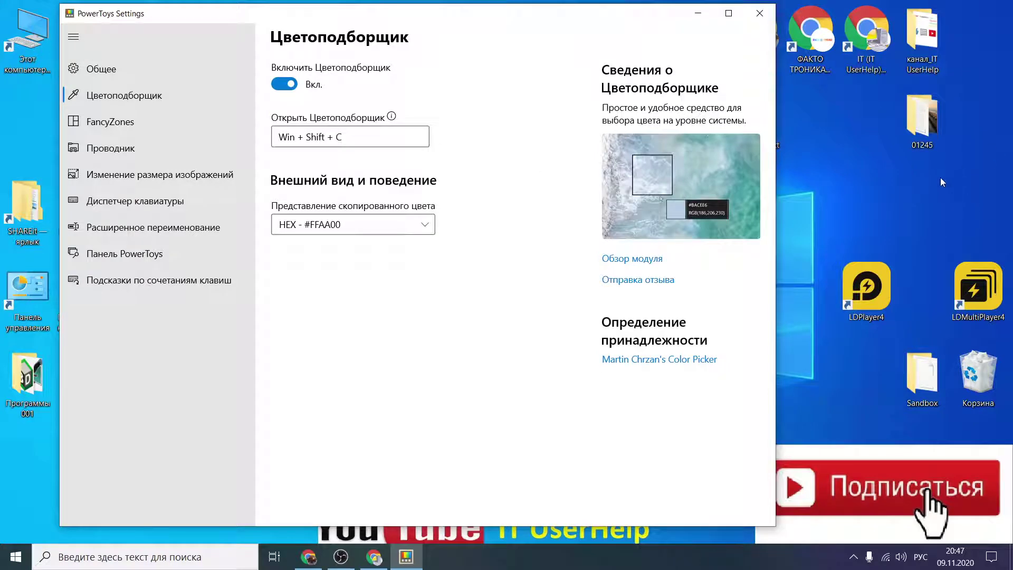
left_click(932, 196)
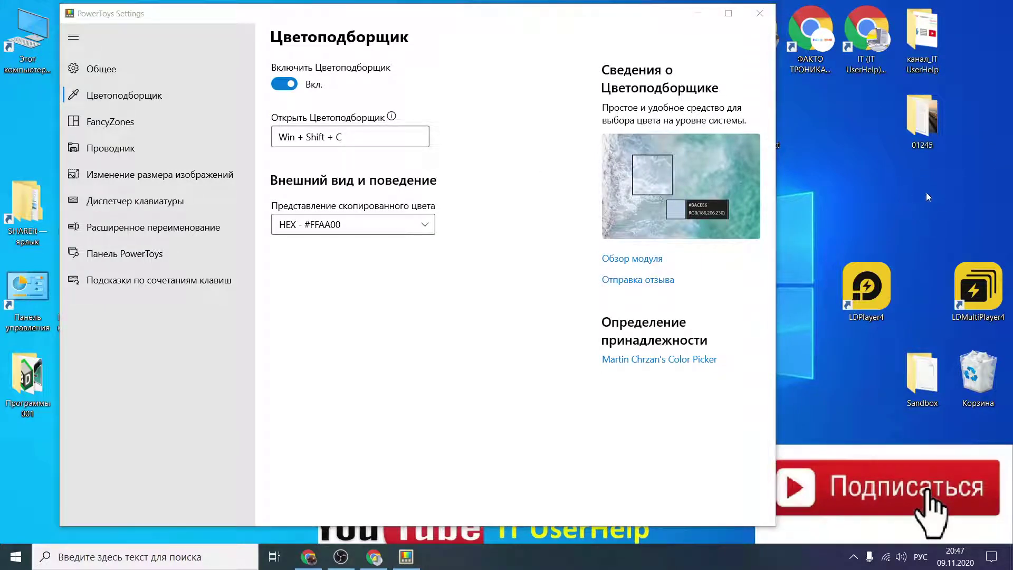
left_click(139, 123)
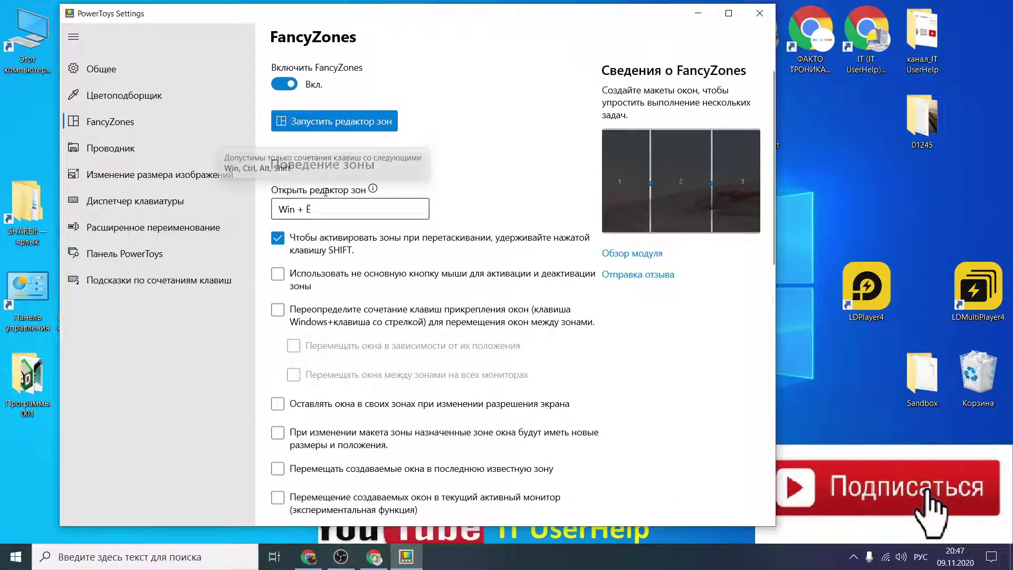
Step: Bring up the FancyZones zone editor to view the custom layouts, and close it again
key("super+grave")
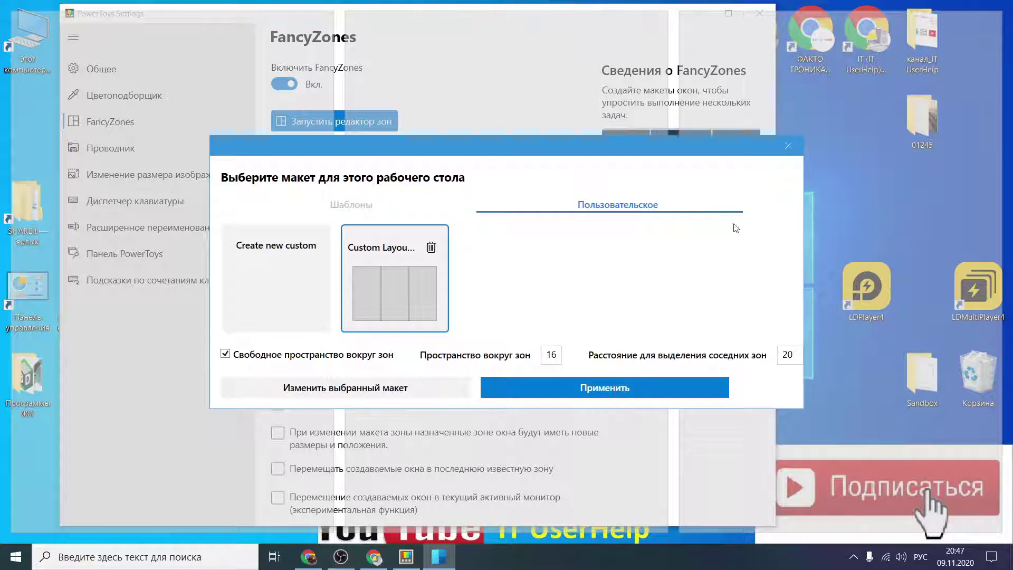
left_click(406, 556)
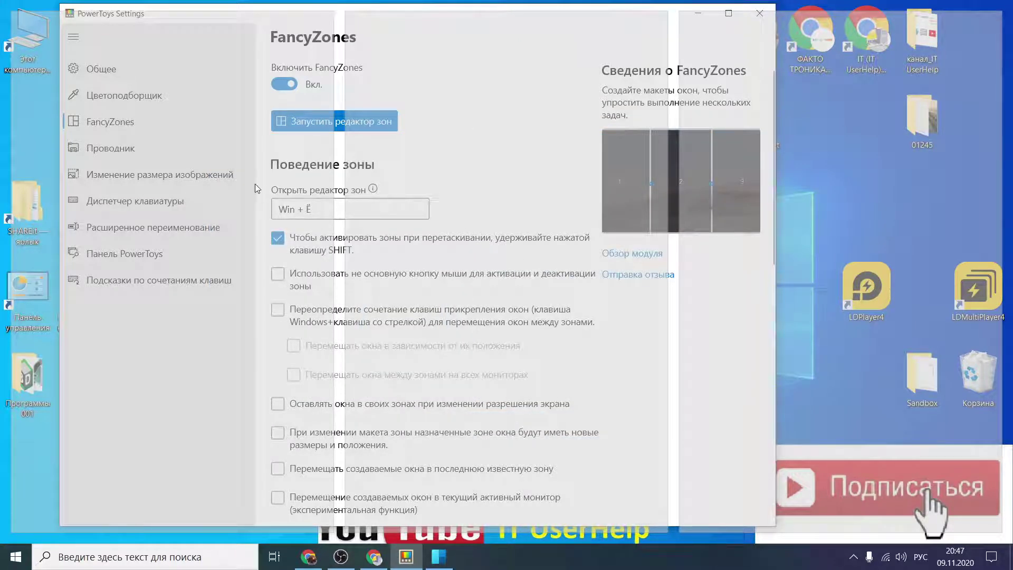
key("super")
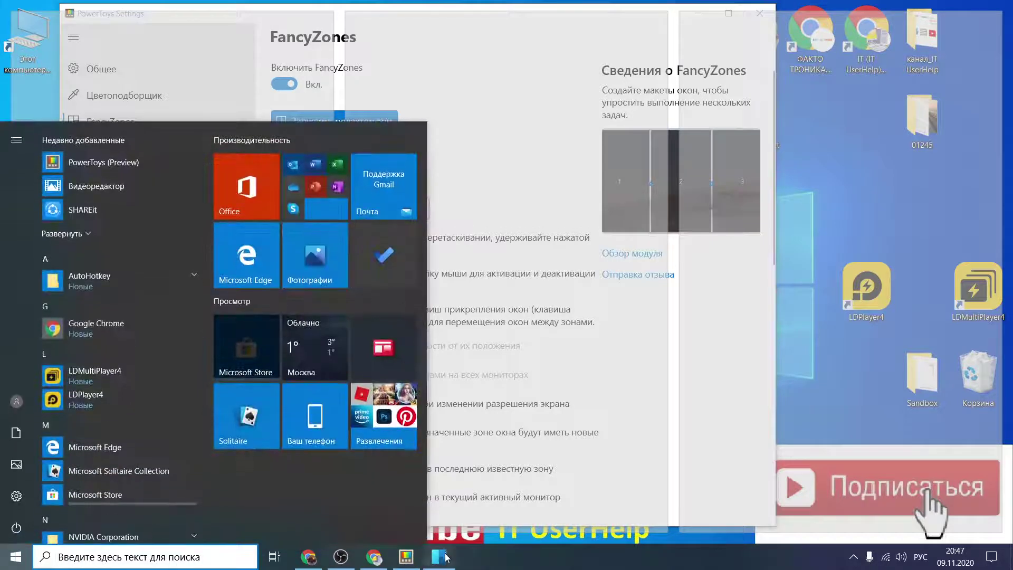
key("super+grave")
left_click(788, 147)
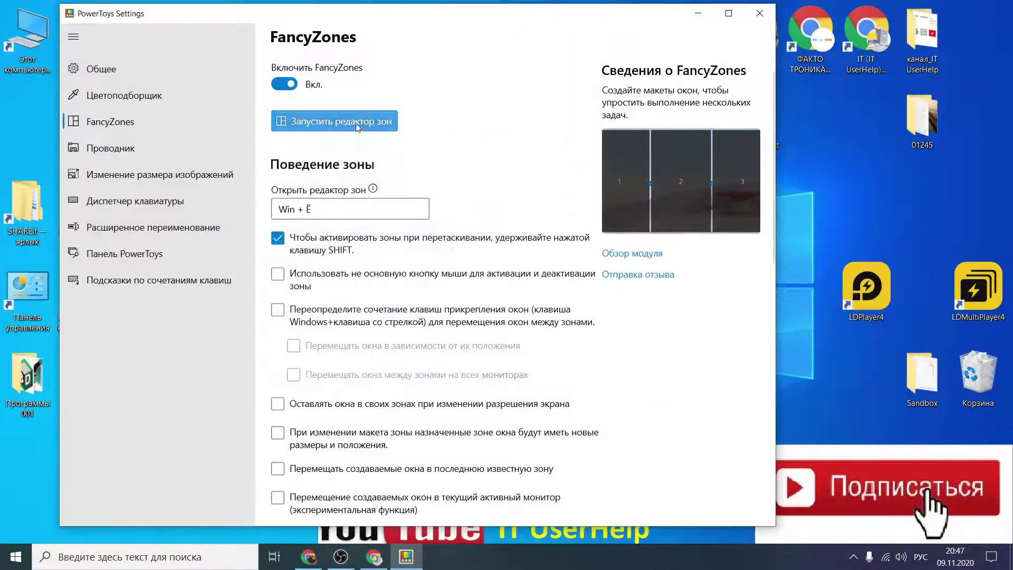
Step: Look through the settings pages for Проводник, Изменение размера изображений, Диспетчер клавиатуры, Расширенное переименование and Панель PowerToys
left_click(144, 149)
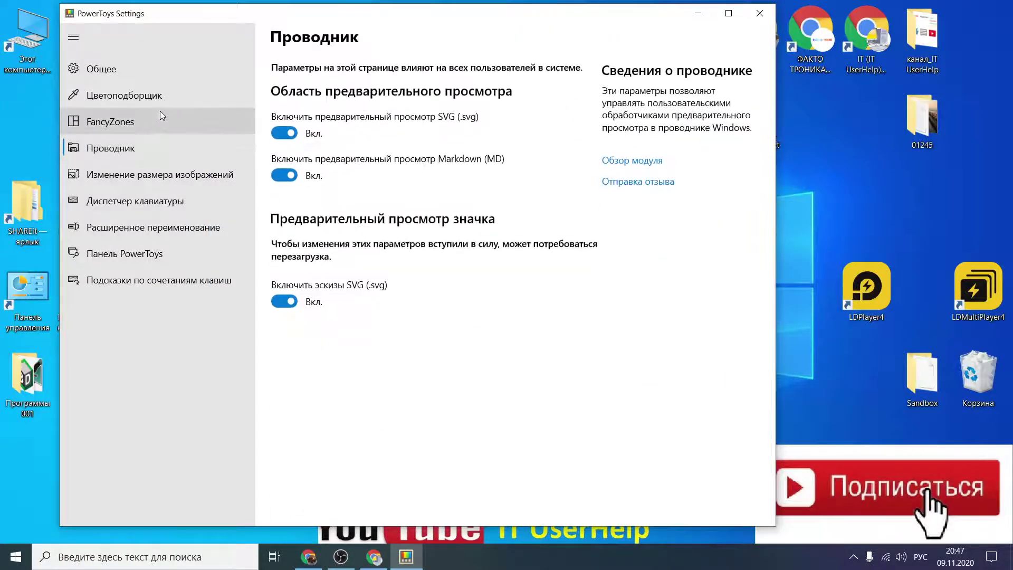
left_click(180, 177)
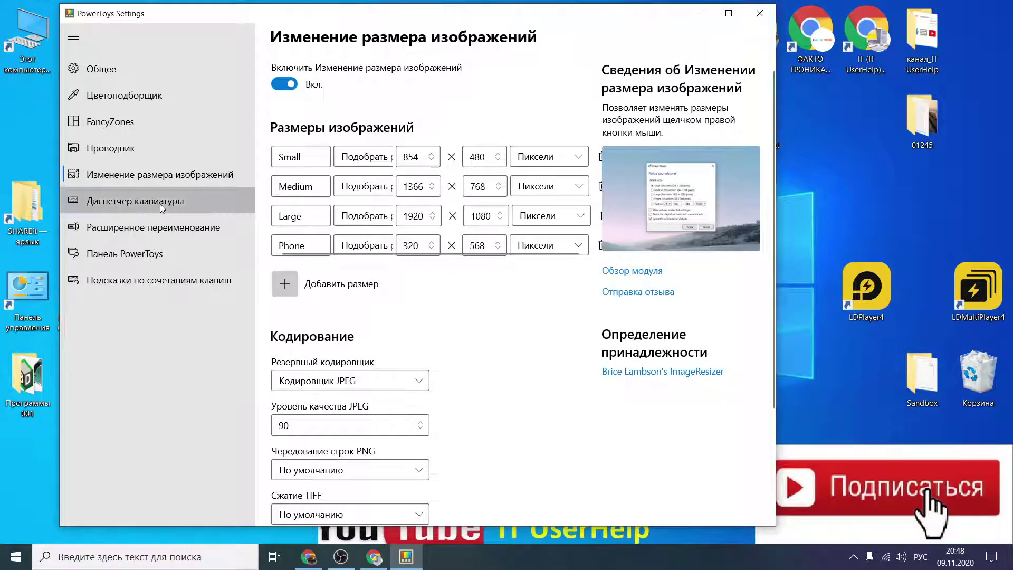
left_click(161, 206)
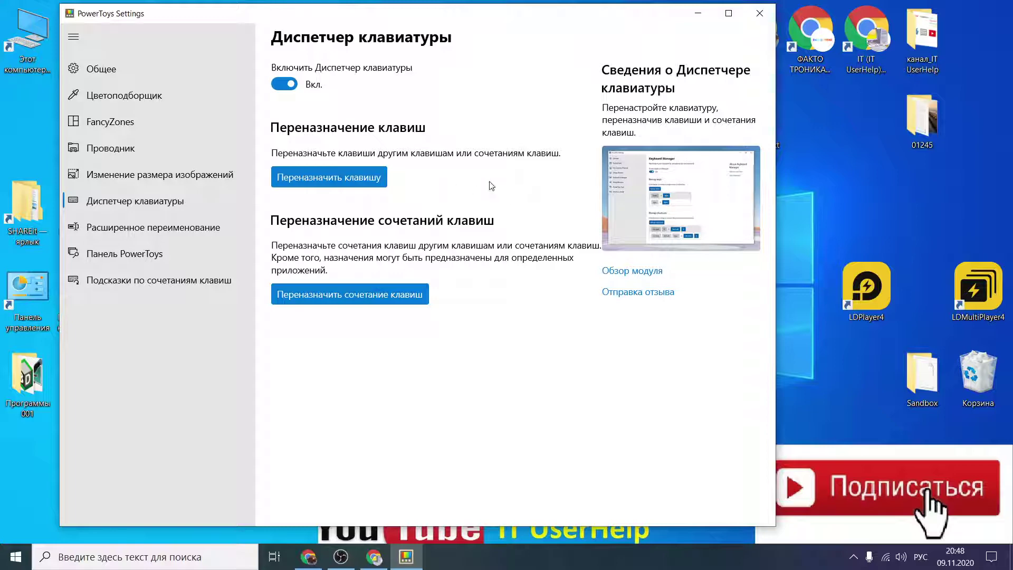
left_click(174, 231)
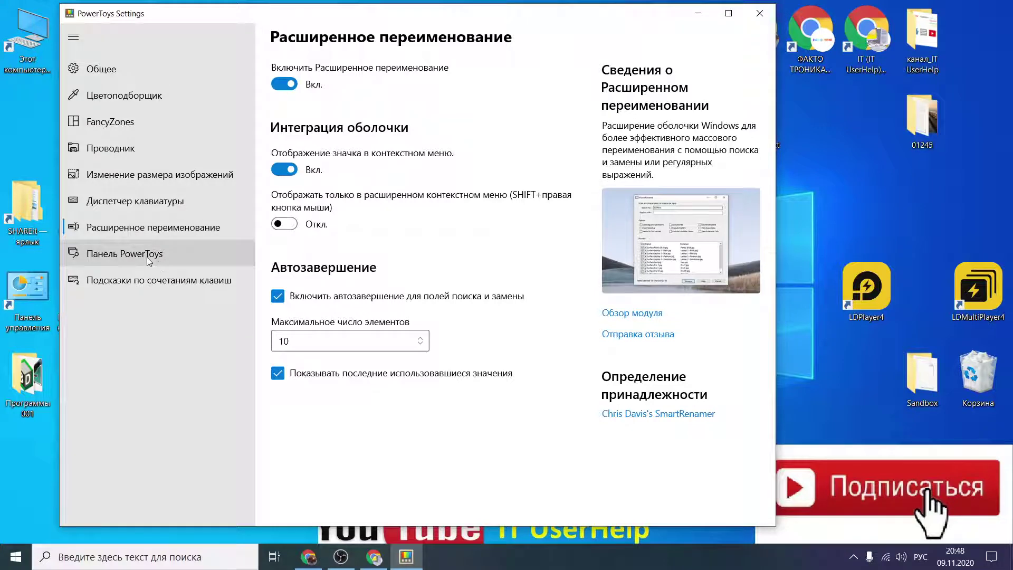
left_click(166, 251)
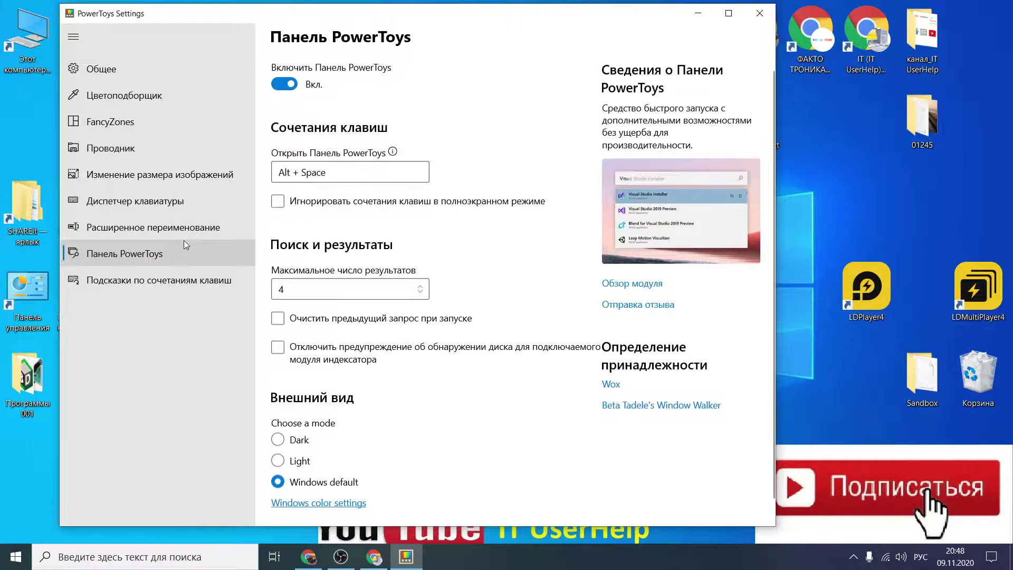
Step: Minimize the settings window and bring up the PowerToys launcher with its previous query cleared
key("alt+space")
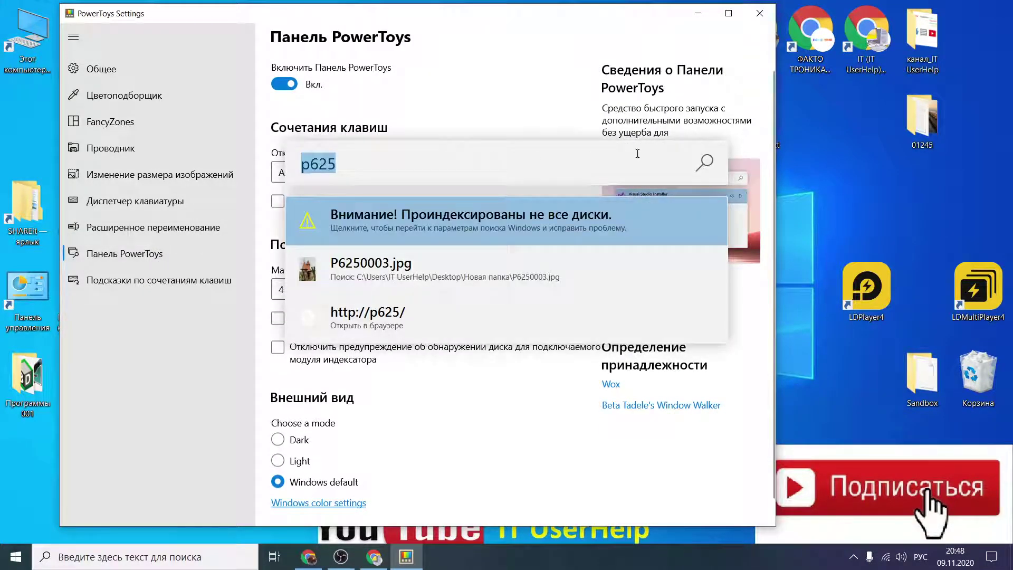
left_click(698, 13)
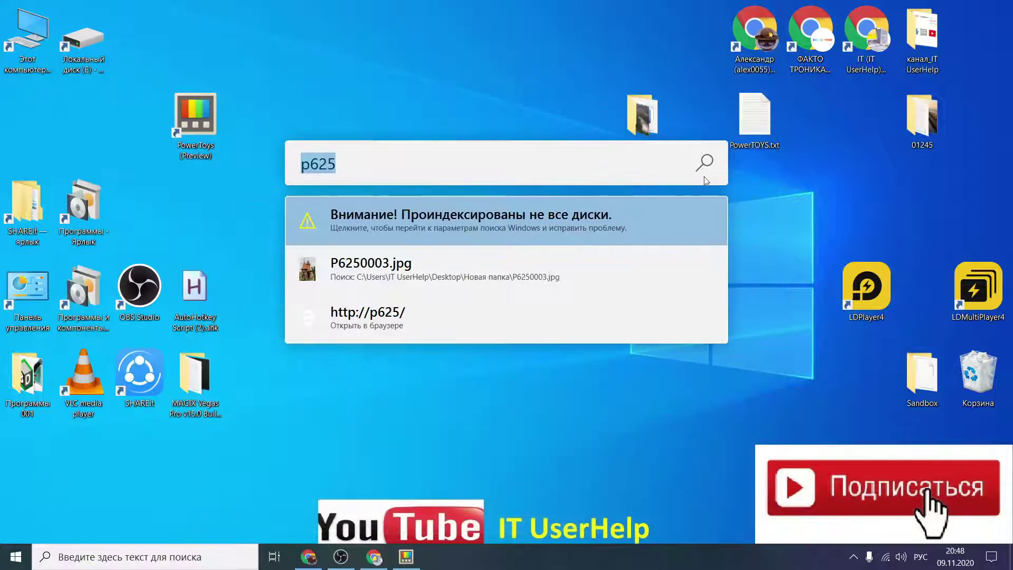
key("BackSpace")
key("Escape")
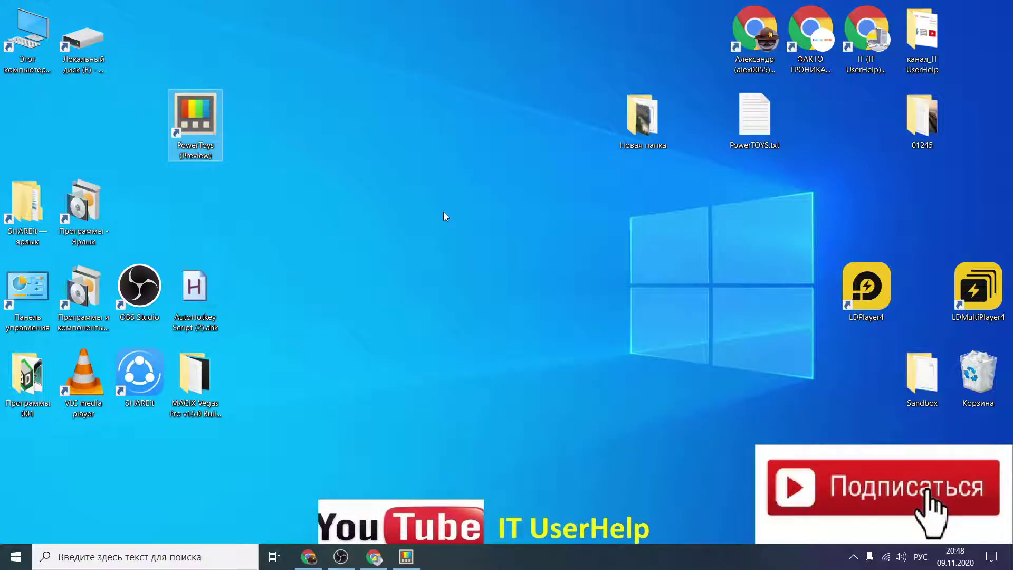
key("alt+space")
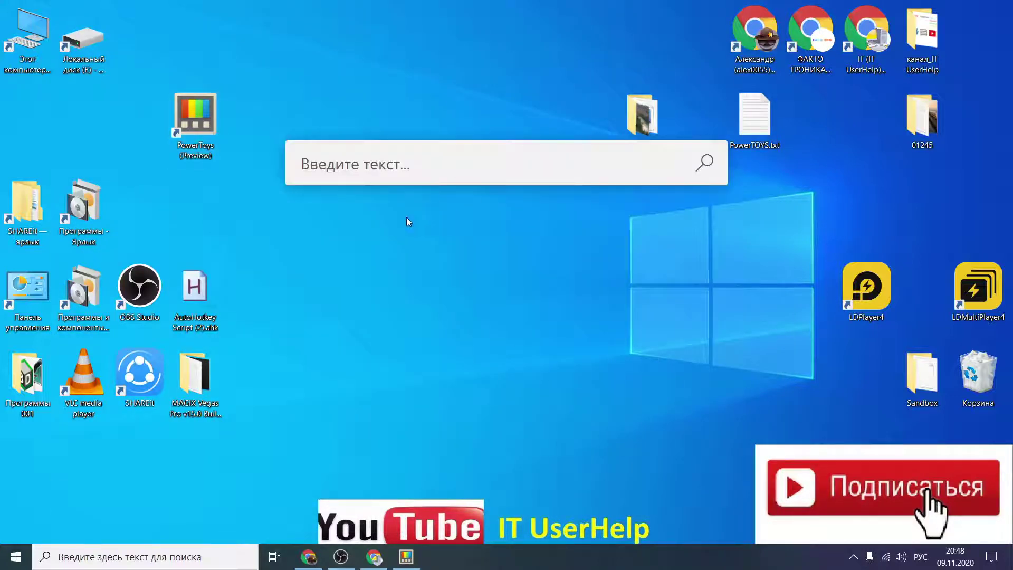
key("Escape")
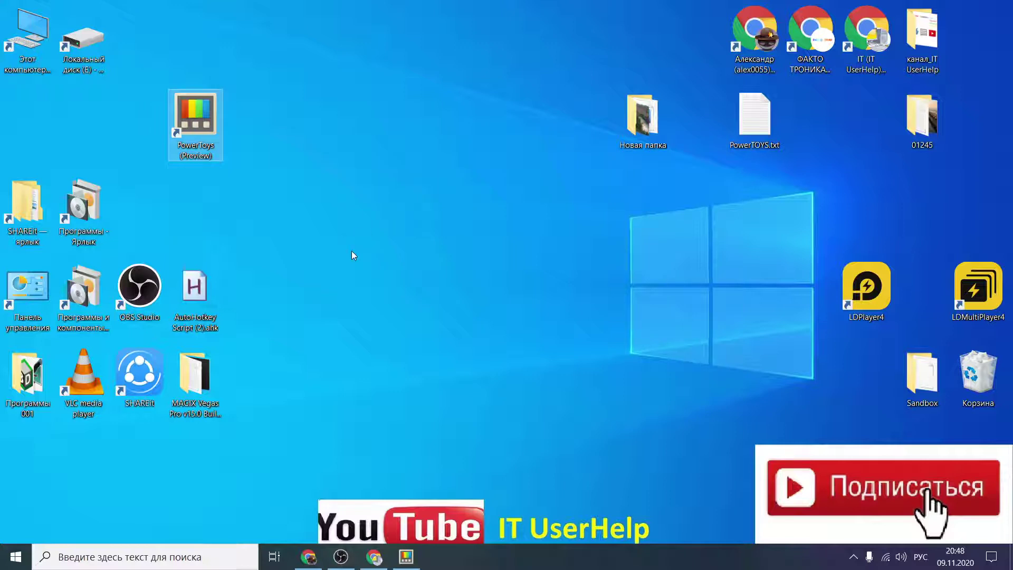
key("alt+space")
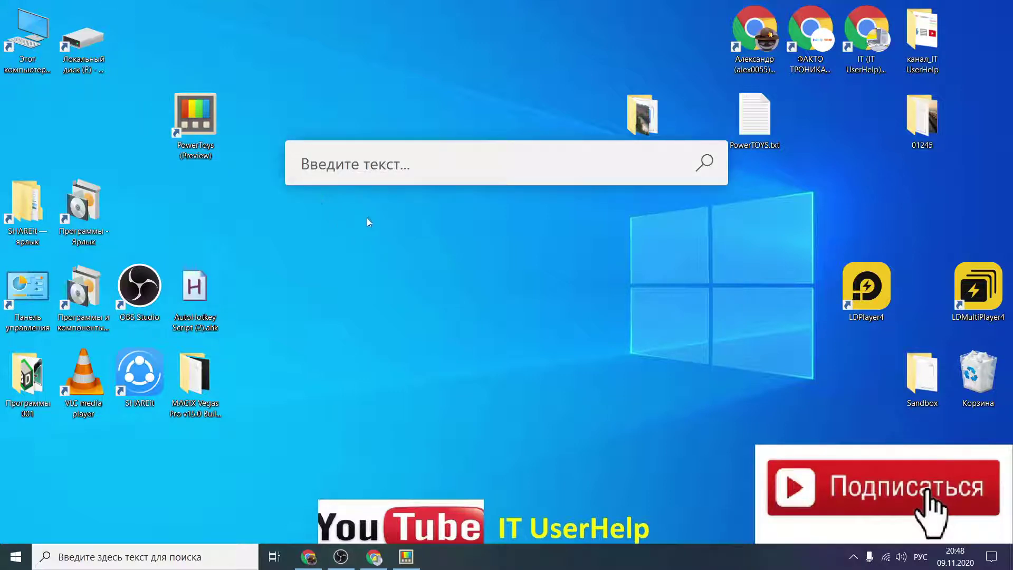
Step: Search the PowerToys launcher for chrome, and dismiss the launcher
type("сркщь")
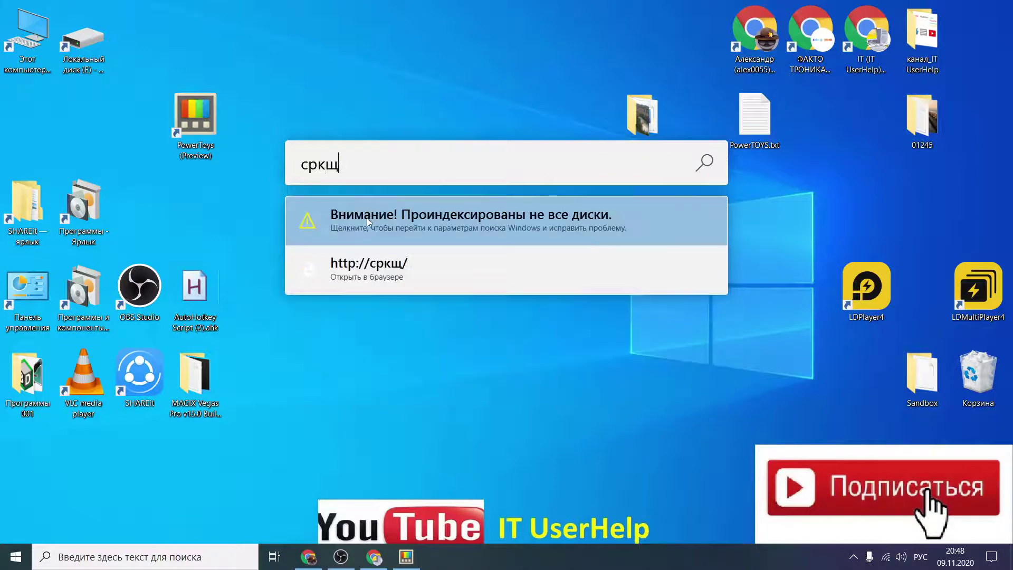
key("BackSpace")
key("BackSpace")
key("BackSpace")
key("BackSpace")
key("BackSpace")
key("alt+shift")
type("chrome")
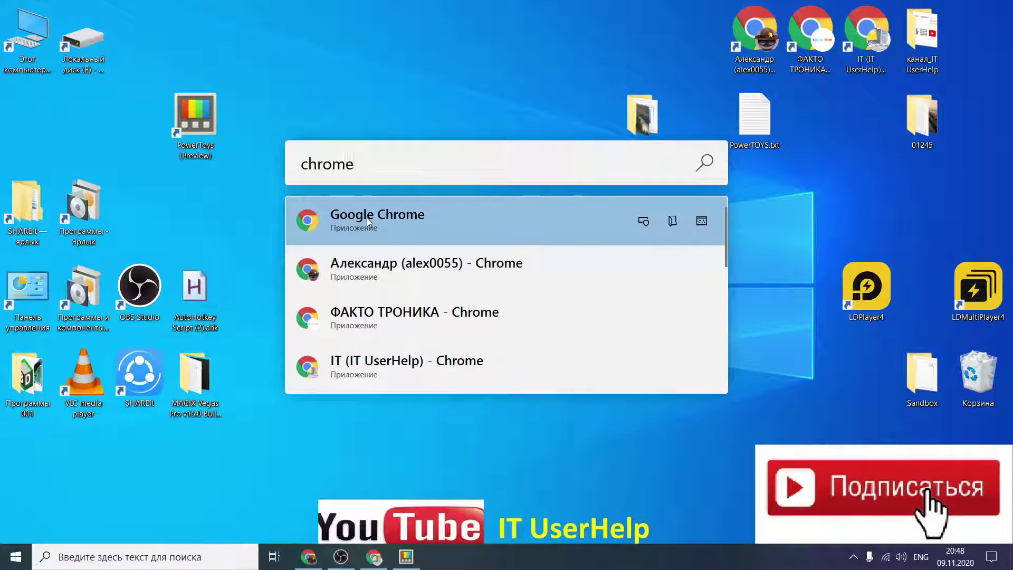
key("Escape")
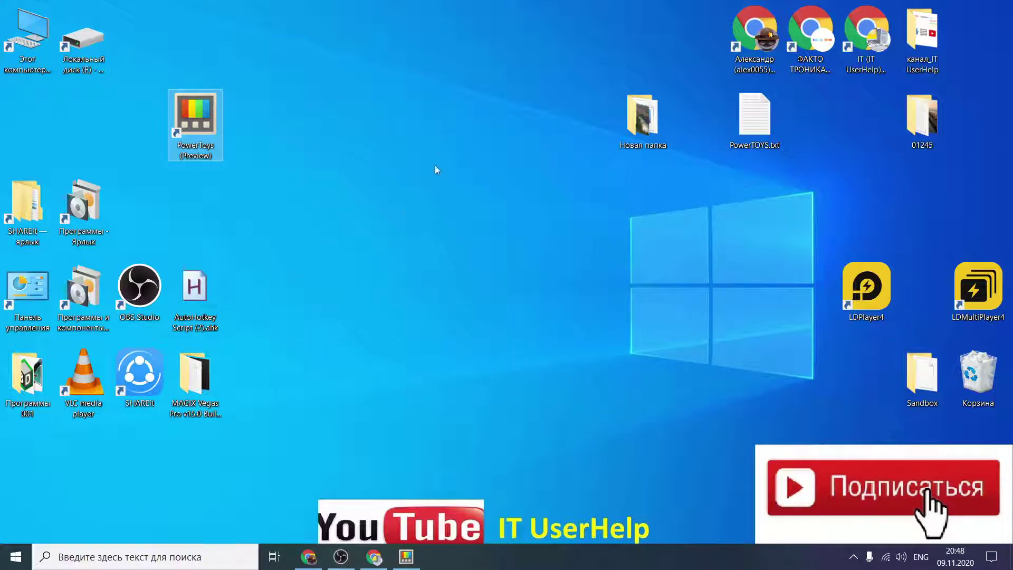
key("alt+space")
key("Escape")
key("super+s")
key("Escape")
key("Return")
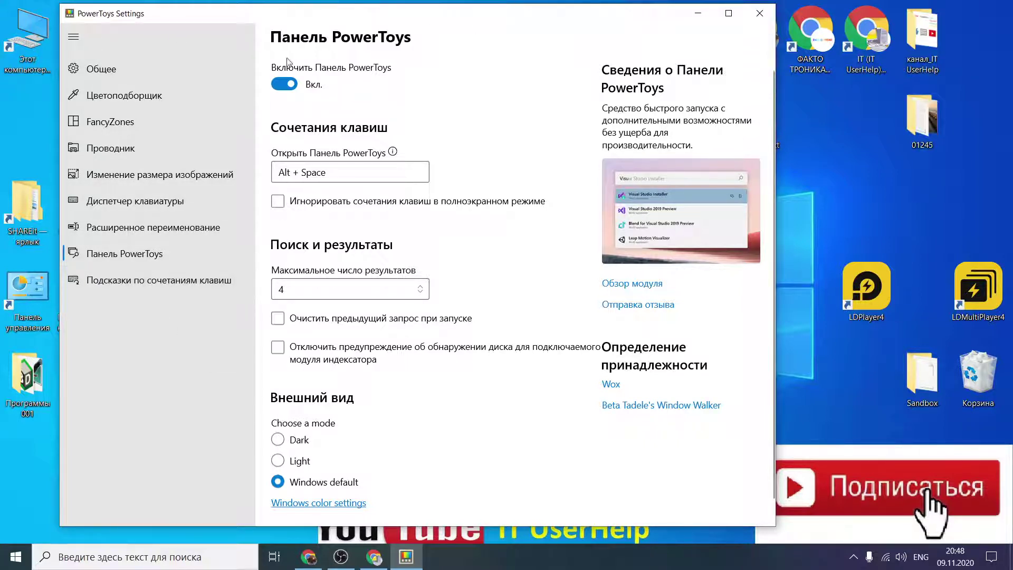
left_click(697, 14)
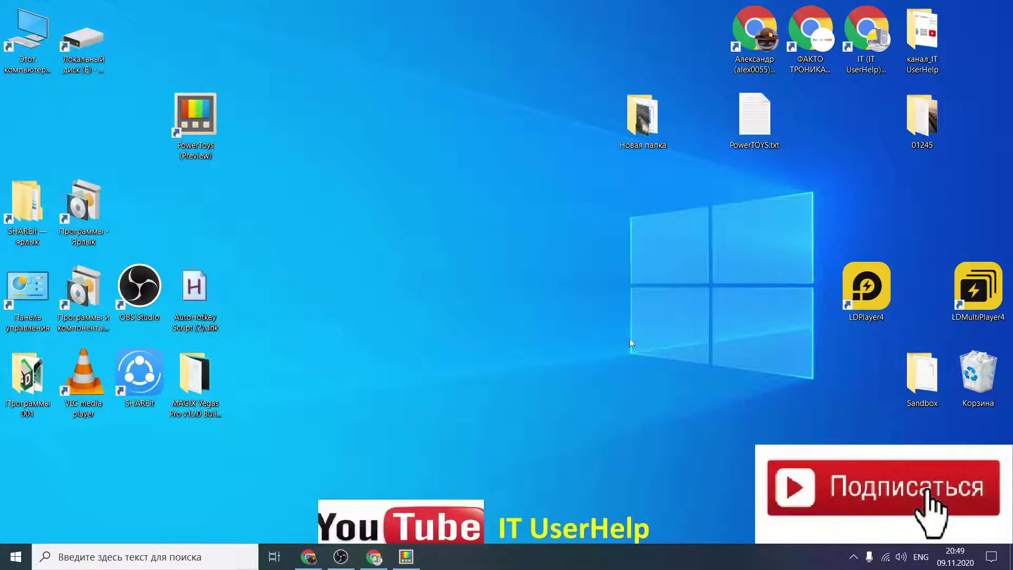
double_click(761, 128)
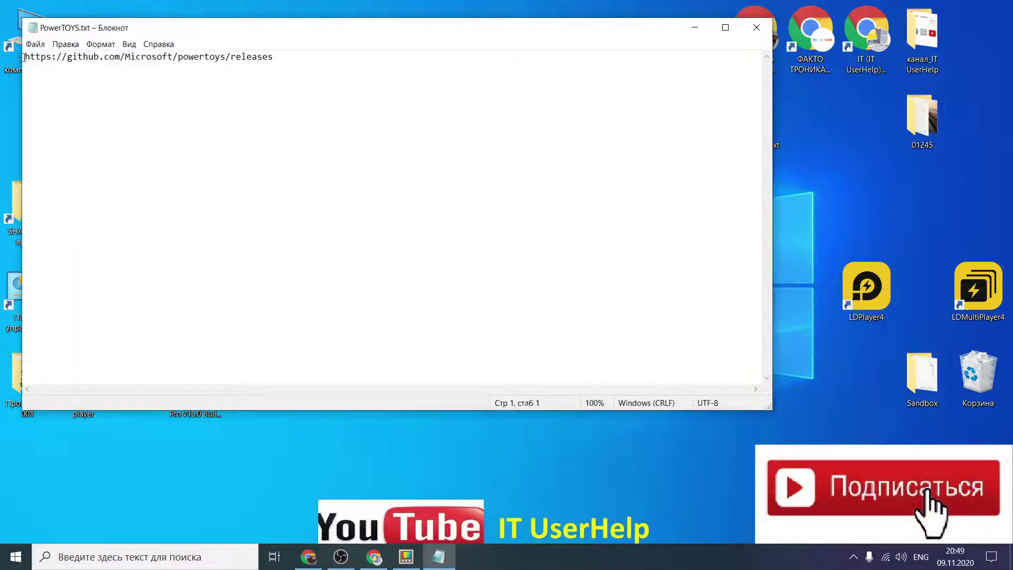
left_click_drag(24, 58, 290, 65)
right_click(266, 56)
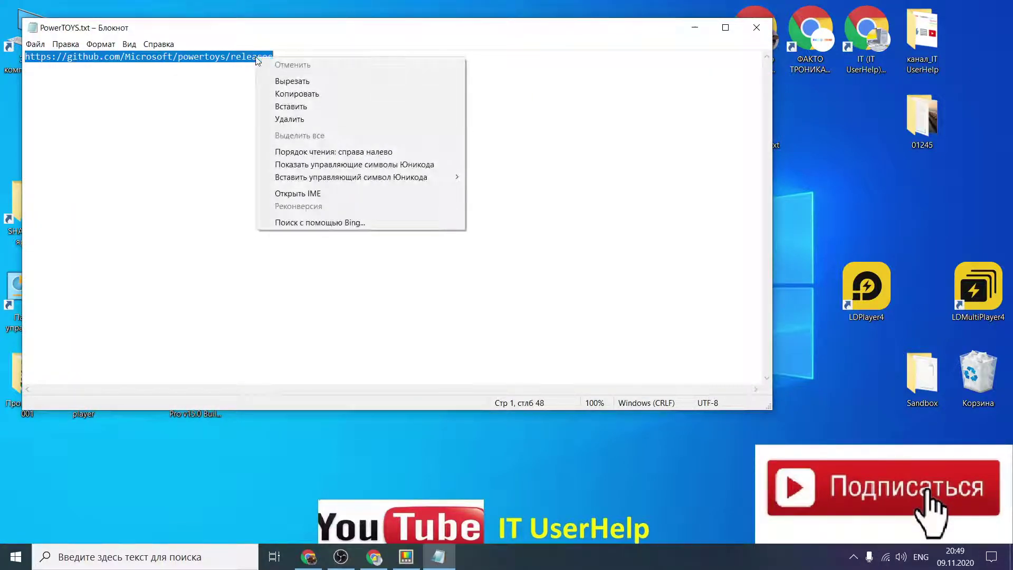
left_click(279, 91)
scroll(279, 106, "up", 18)
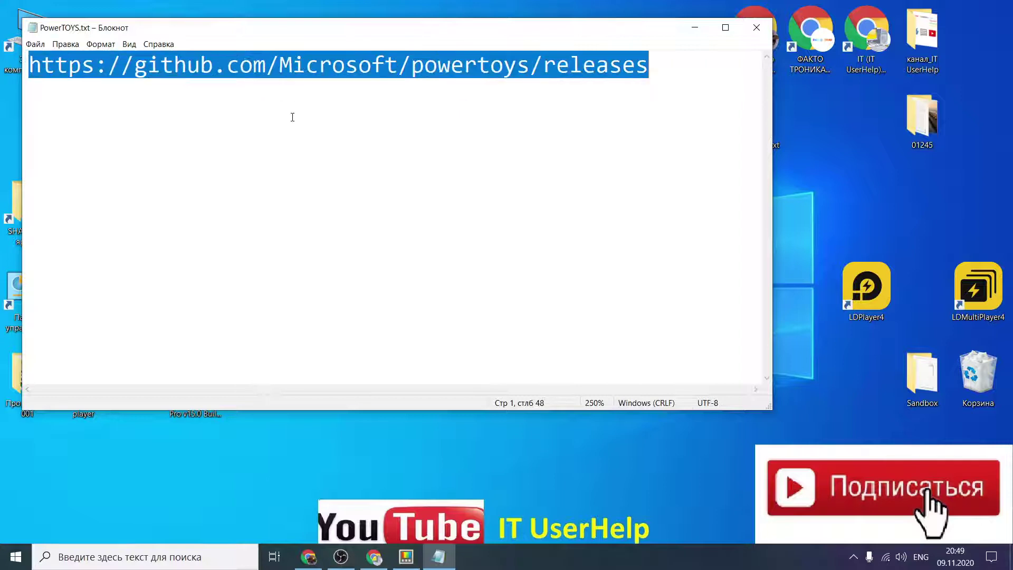
right_click(301, 58)
left_click(340, 96)
Step: Highlight the github.com and Microsoft parts of the URL, and close the text file
left_click(157, 68)
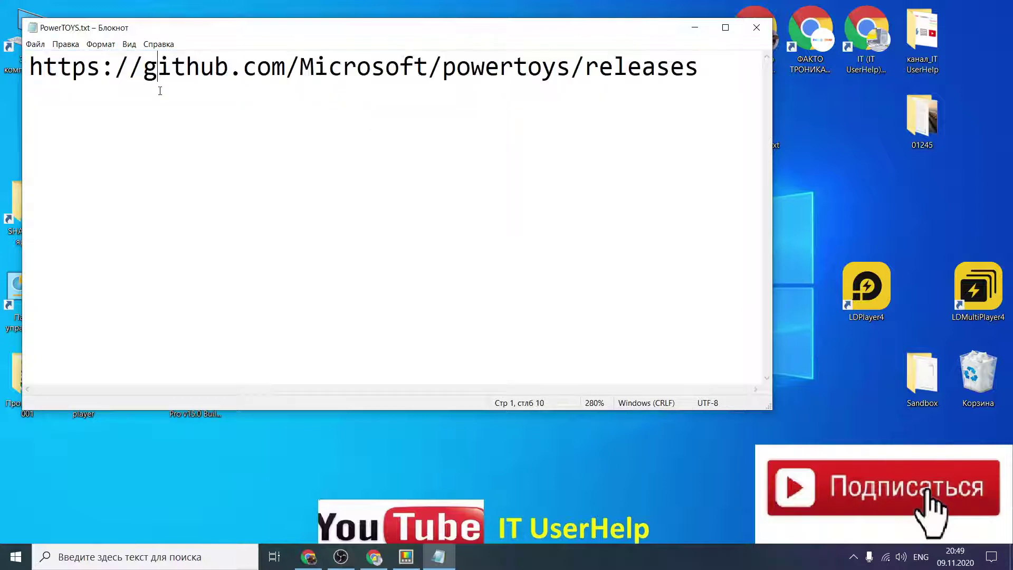
left_click_drag(143, 69, 281, 71)
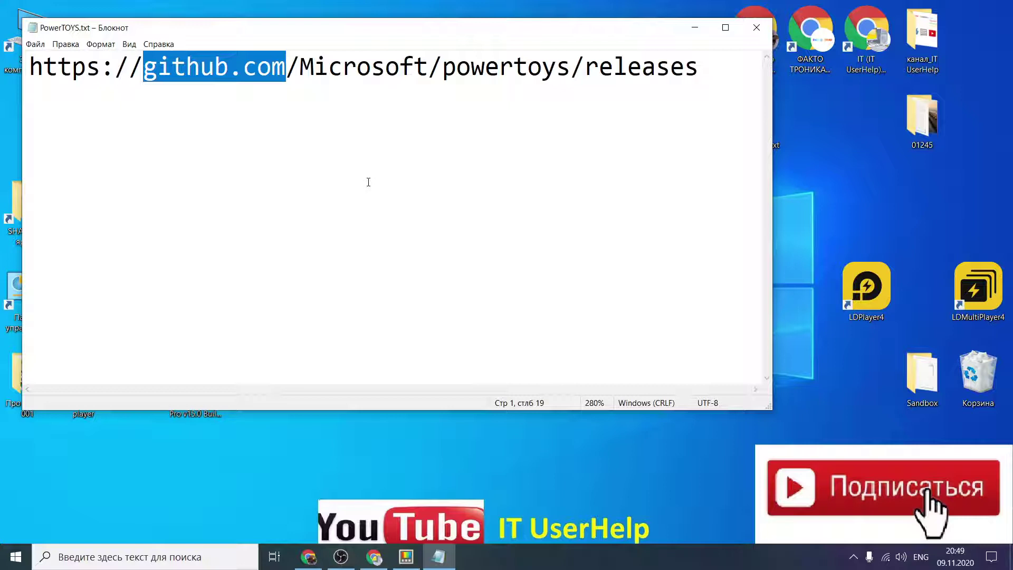
left_click(262, 123)
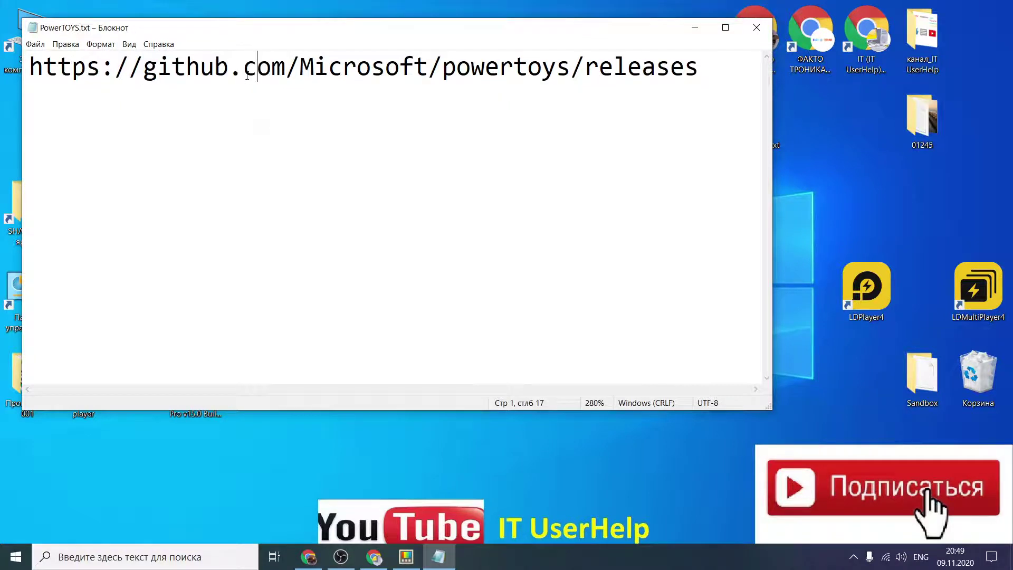
left_click_drag(247, 76, 425, 73)
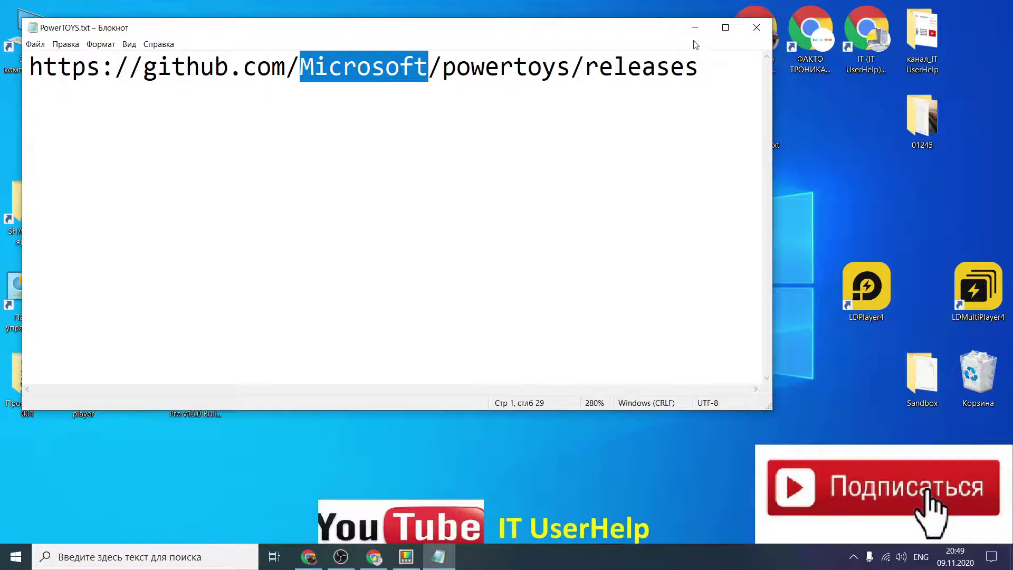
left_click(756, 27)
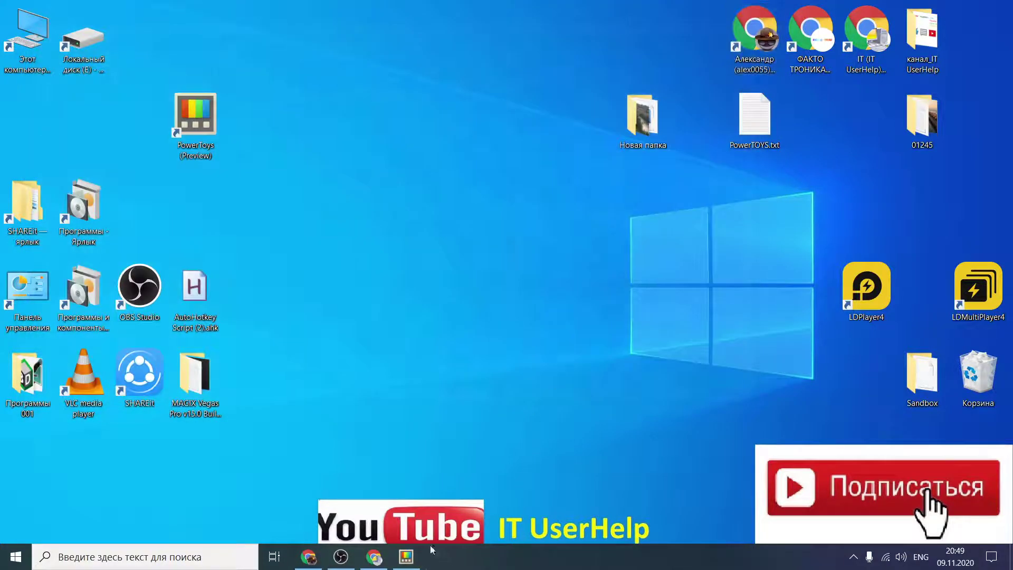
Step: Switch to Chrome, load the copied PowerToys releases URL, dismiss the translation offer and go to the Release v0.25.0 notes
left_click(374, 556)
right_click(548, 42)
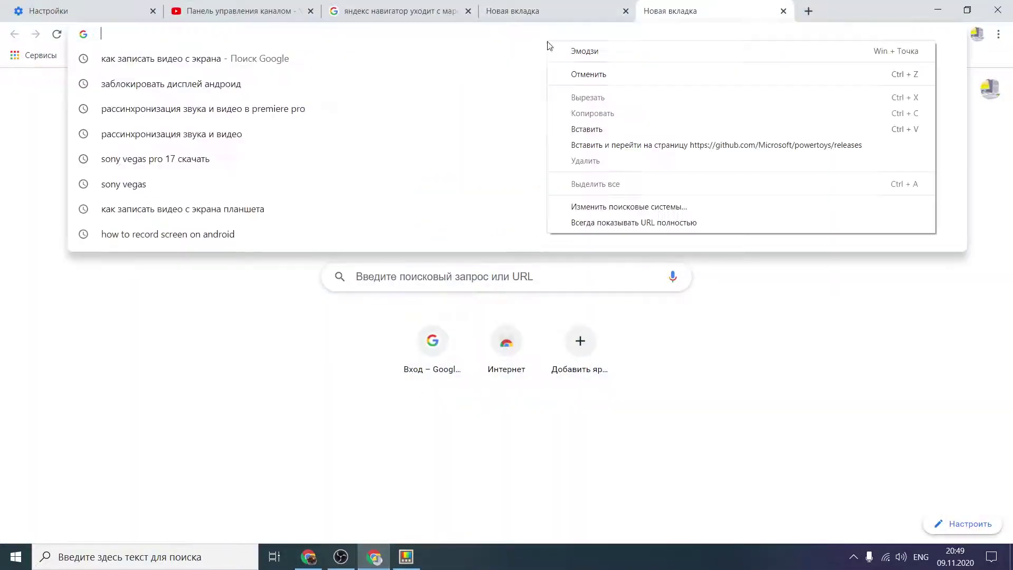
left_click(579, 129)
key("Return")
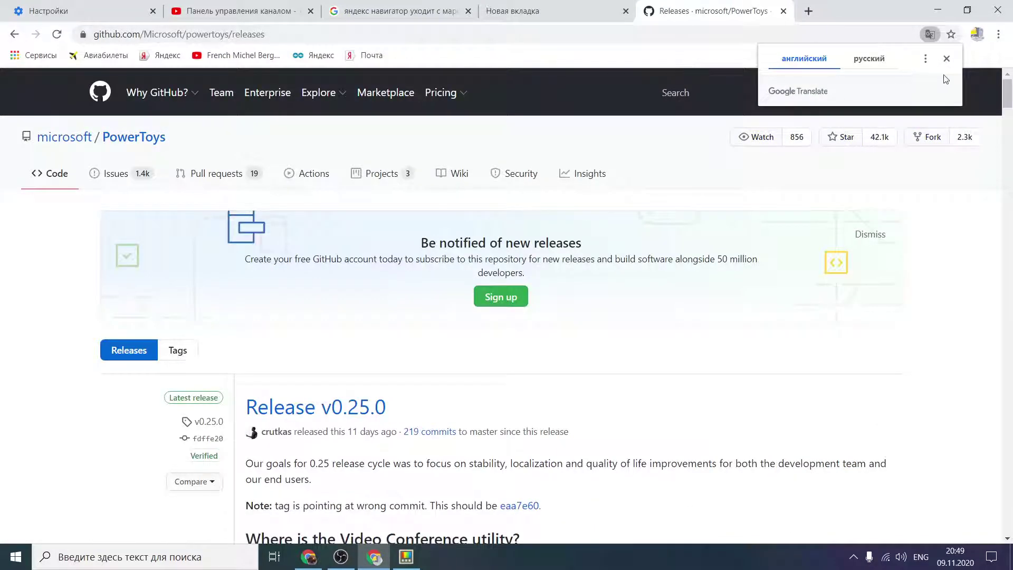
left_click(946, 58)
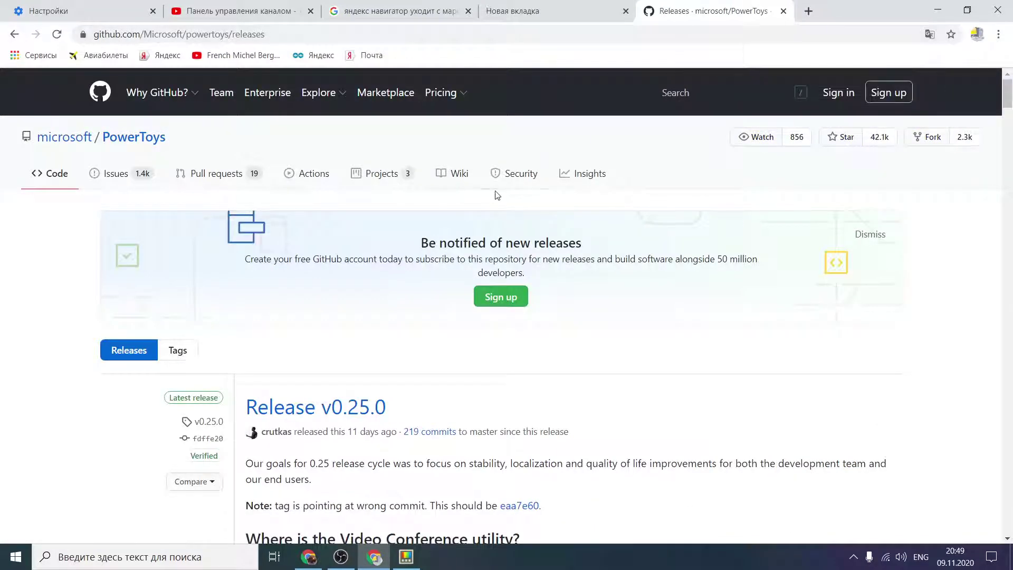
scroll(515, 208, "down", 3)
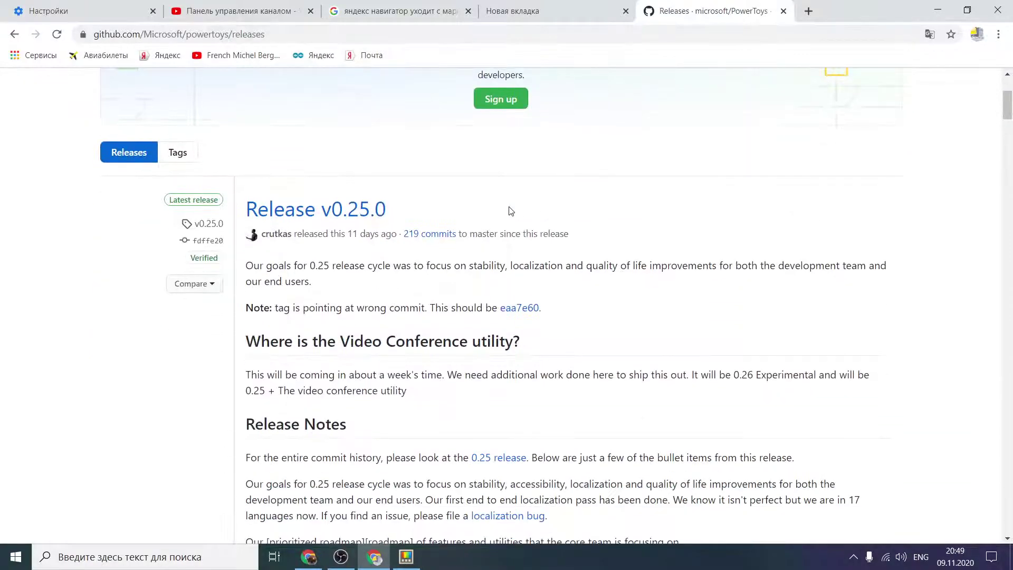
Step: Start downloading PowerToysSetup-0.25.0-x64.exe from the v0.25.0 release assets, and cancel the download
scroll(465, 139, "up", 3)
scroll(508, 278, "down", 12)
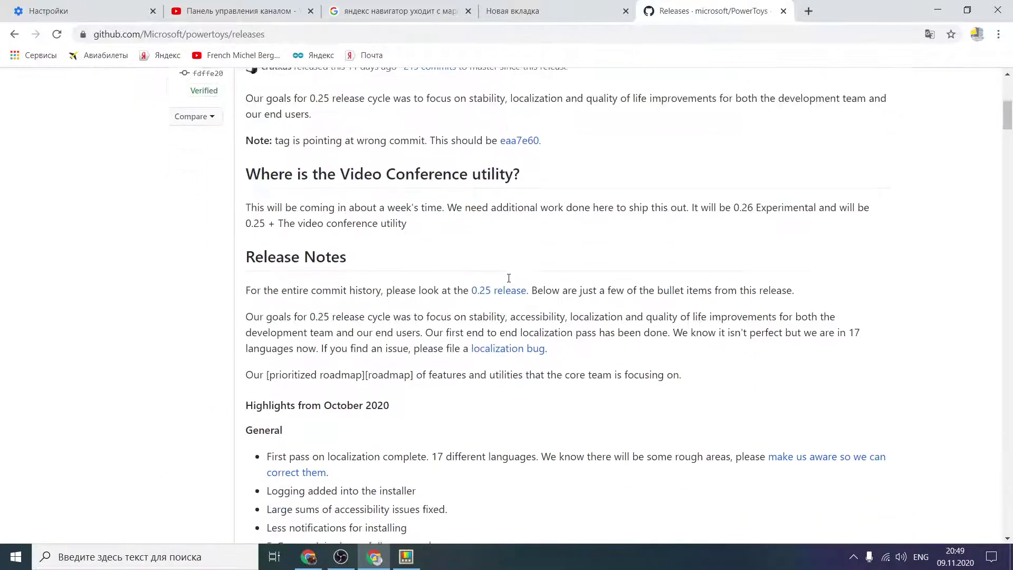
scroll(508, 278, "down", 12)
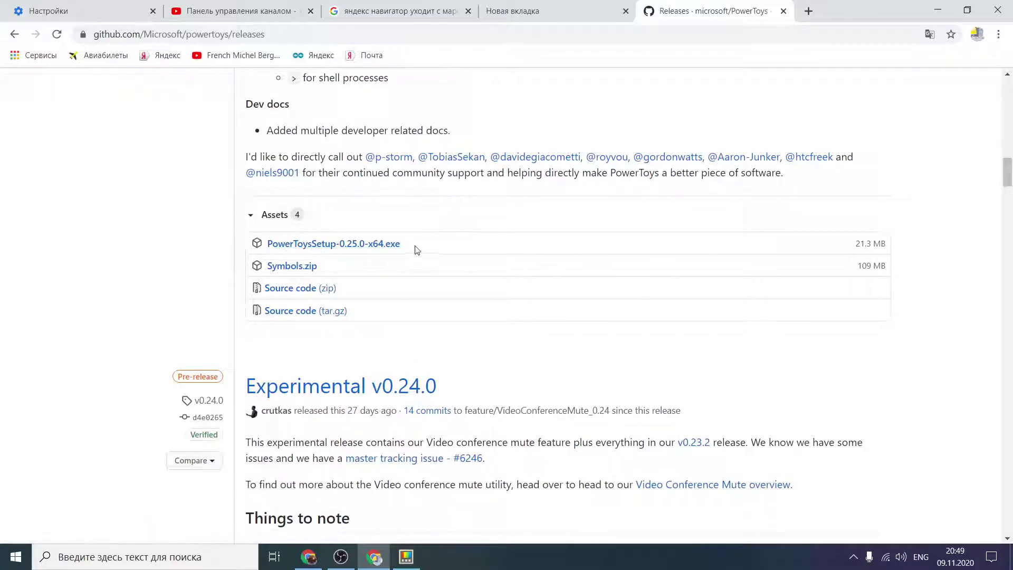
left_click(363, 244)
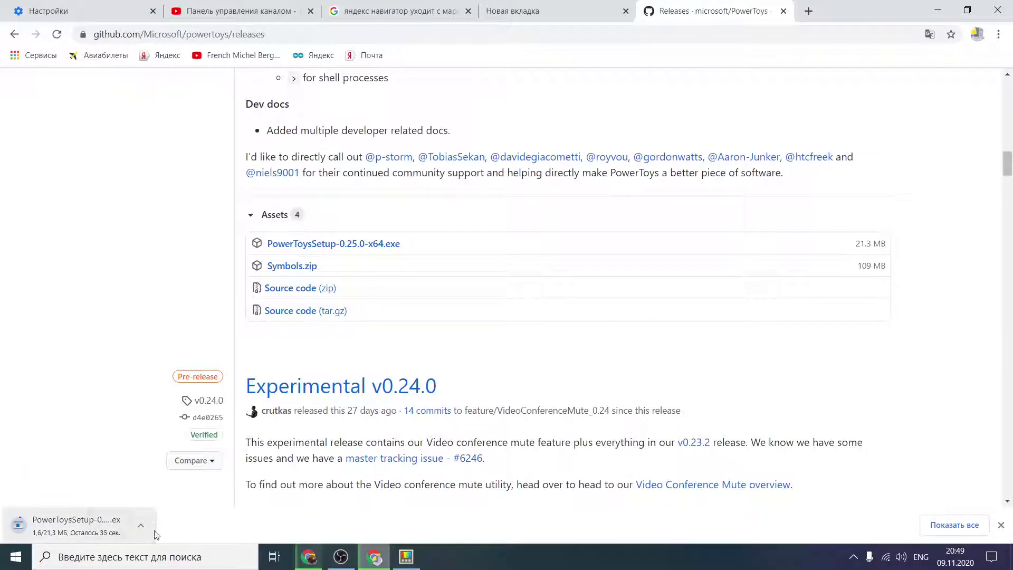
right_click(147, 529)
left_click(165, 502)
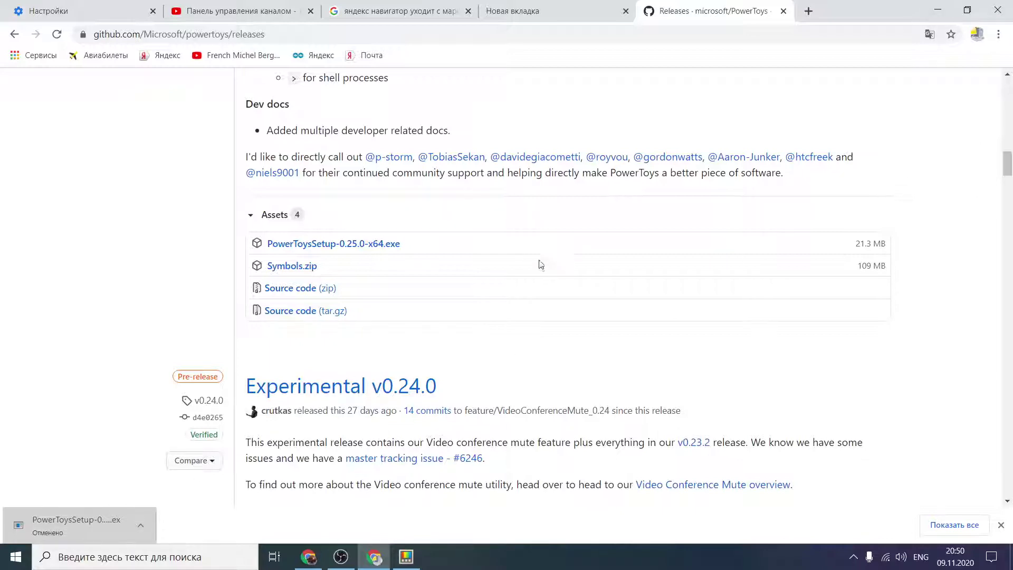
Step: Minimize the browser, locate PowerToys among the hidden tray icons, and bring up and close its settings window
left_click(940, 6)
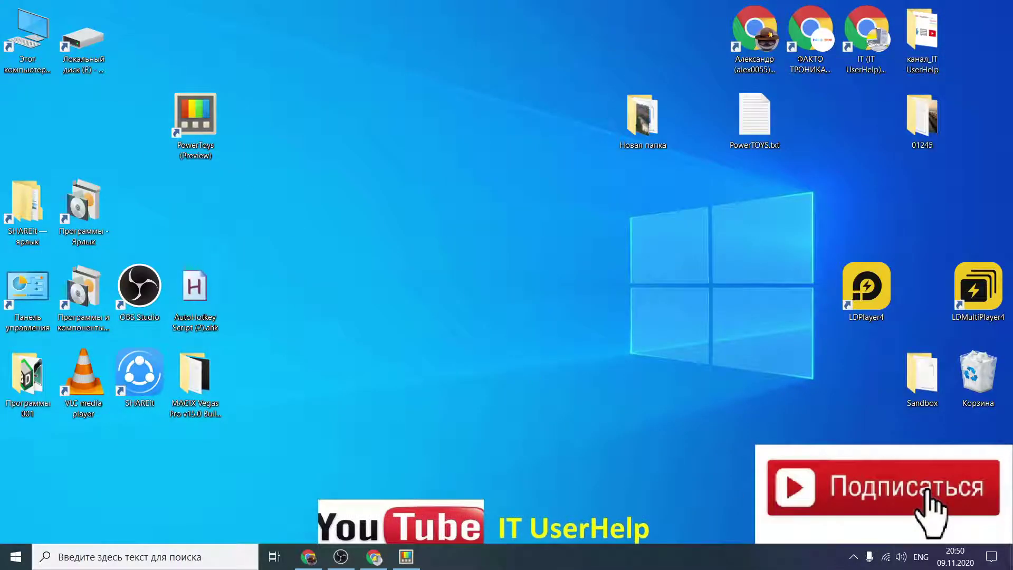
left_click(852, 556)
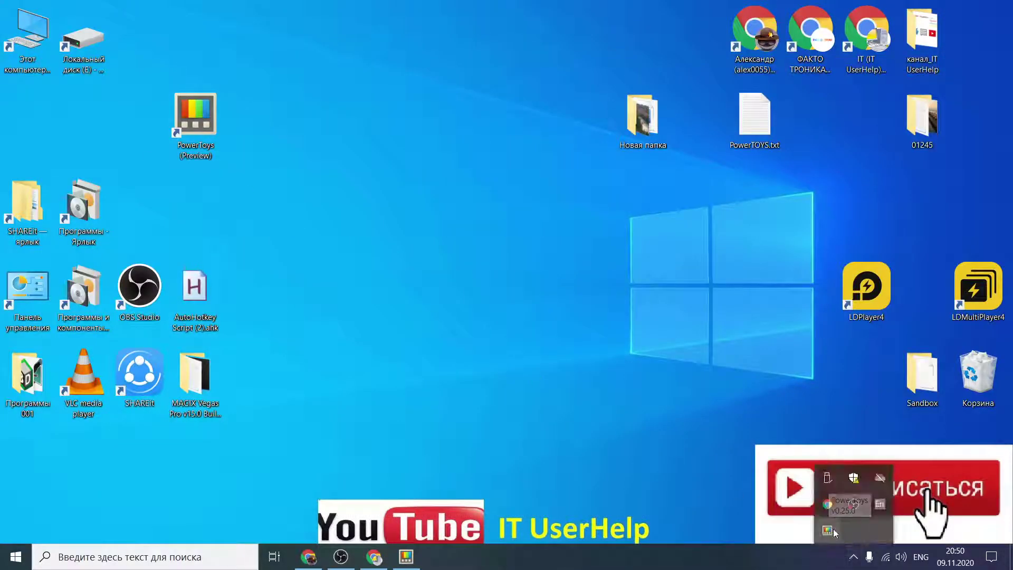
left_click(522, 305)
left_click(406, 556)
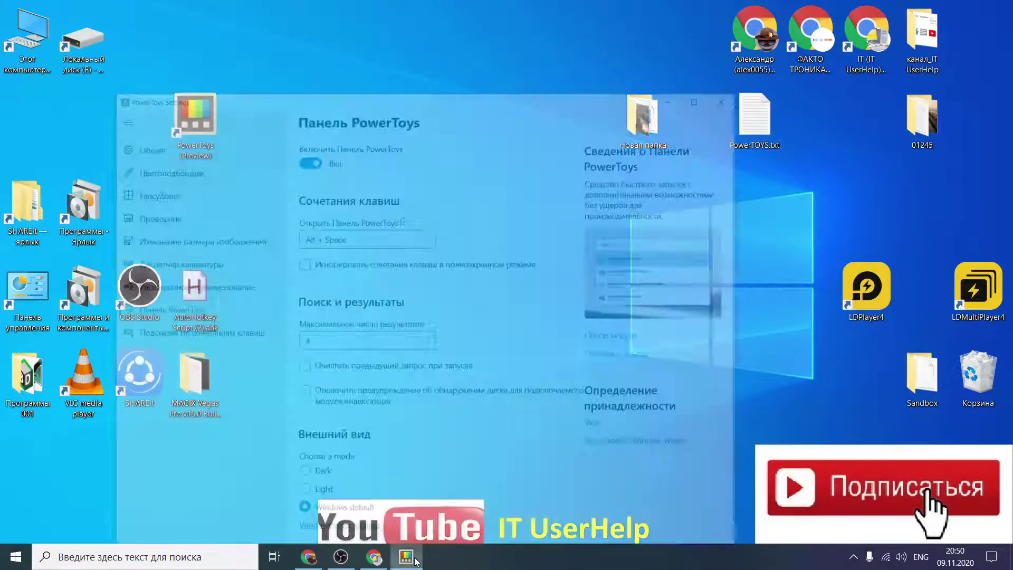
left_click(757, 13)
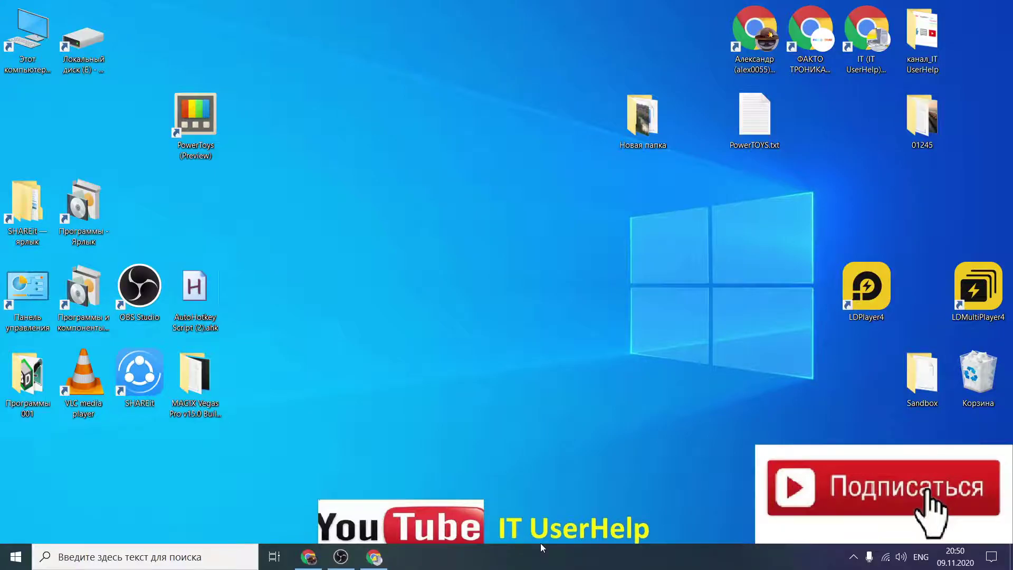
Step: Display the Windows shortcut guide overlay, use its Run shortcut to open the Run dialog, and cancel the dialog
key("super")
key("super")
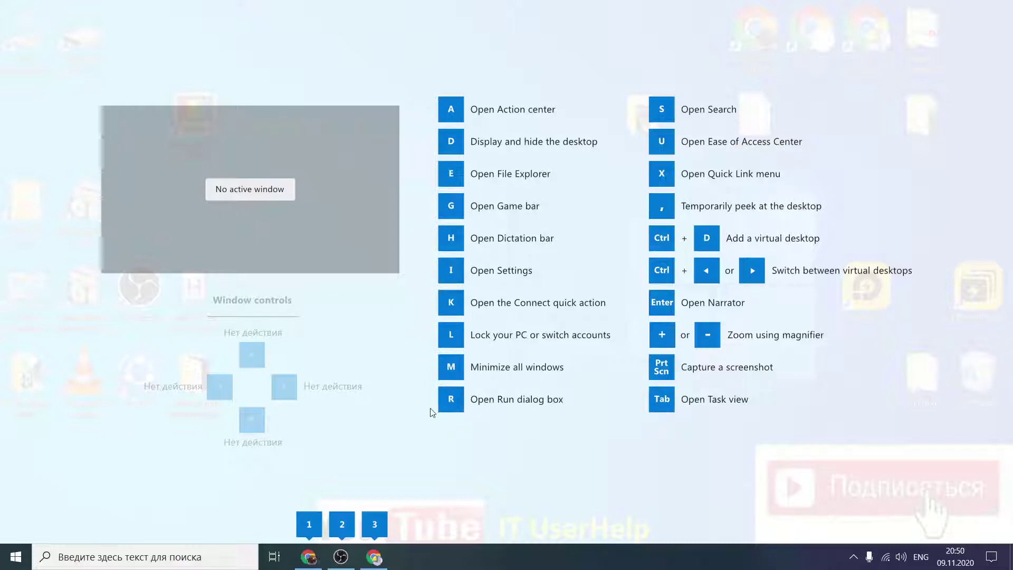
key("super")
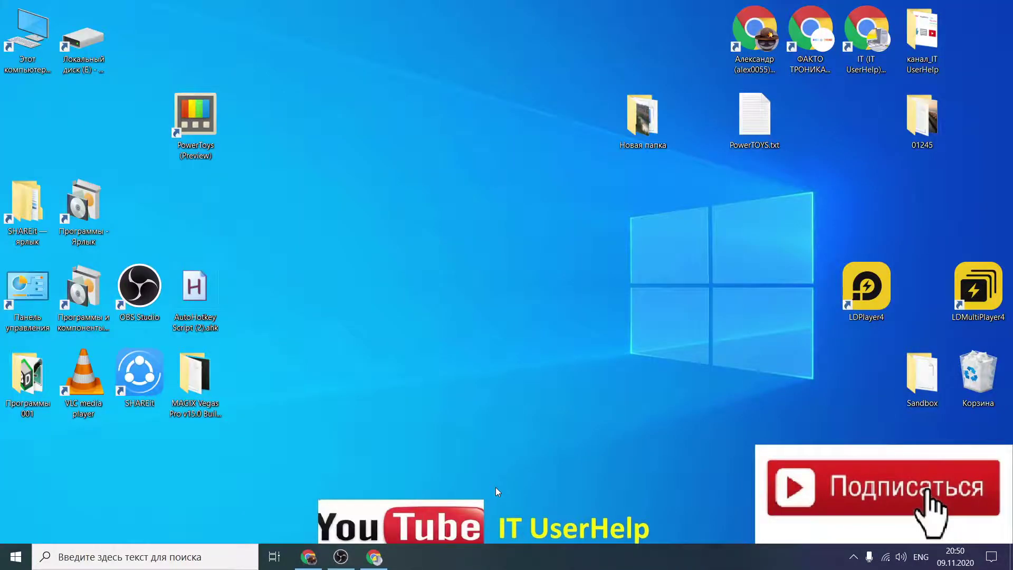
key("super")
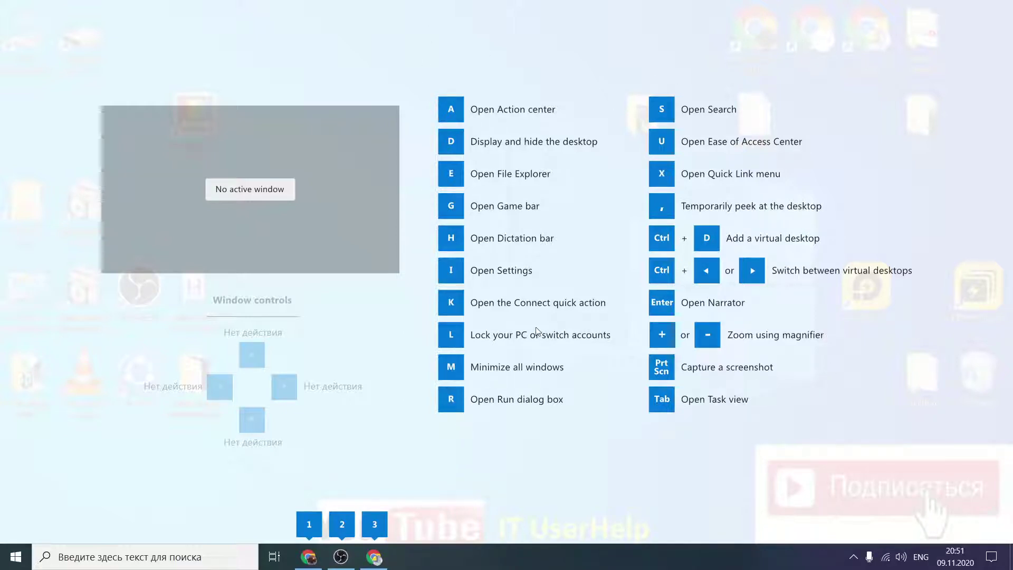
key("super+r")
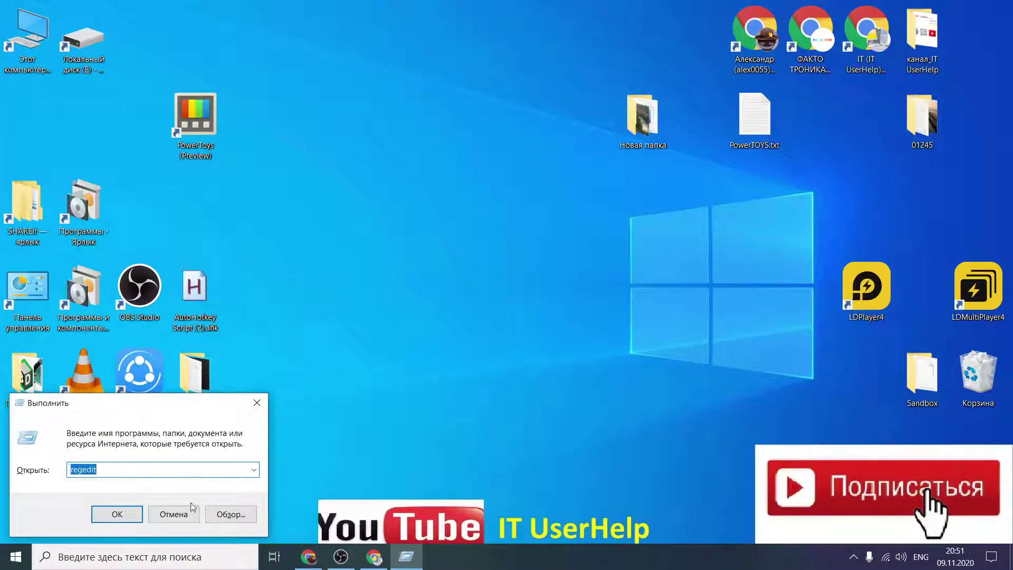
left_click(182, 514)
Step: Use the shortcut guide to open and close the Action center, and to open and close File Explorer
key("super")
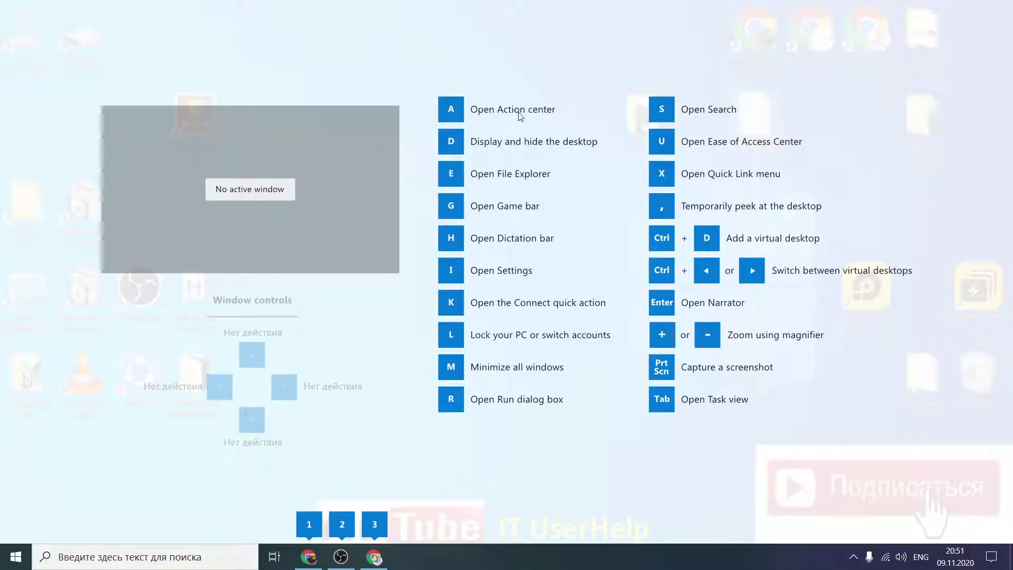
key("super+a")
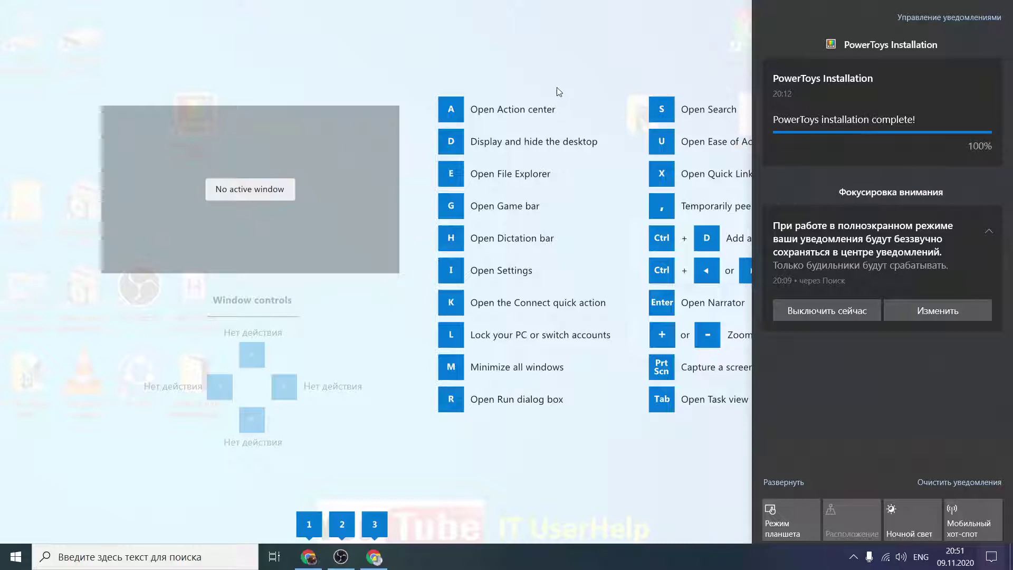
key("super+a")
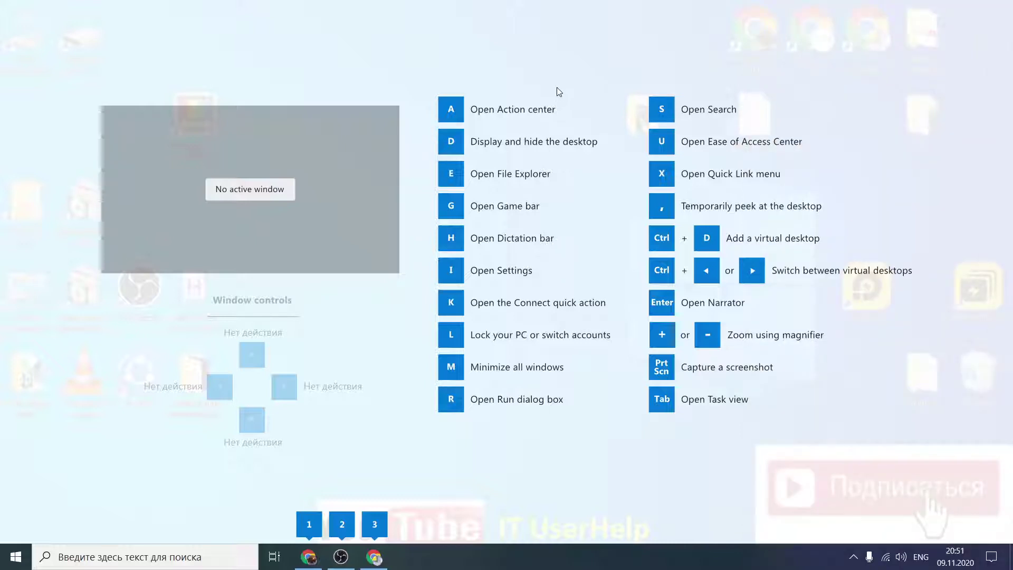
key("super")
key("super+e")
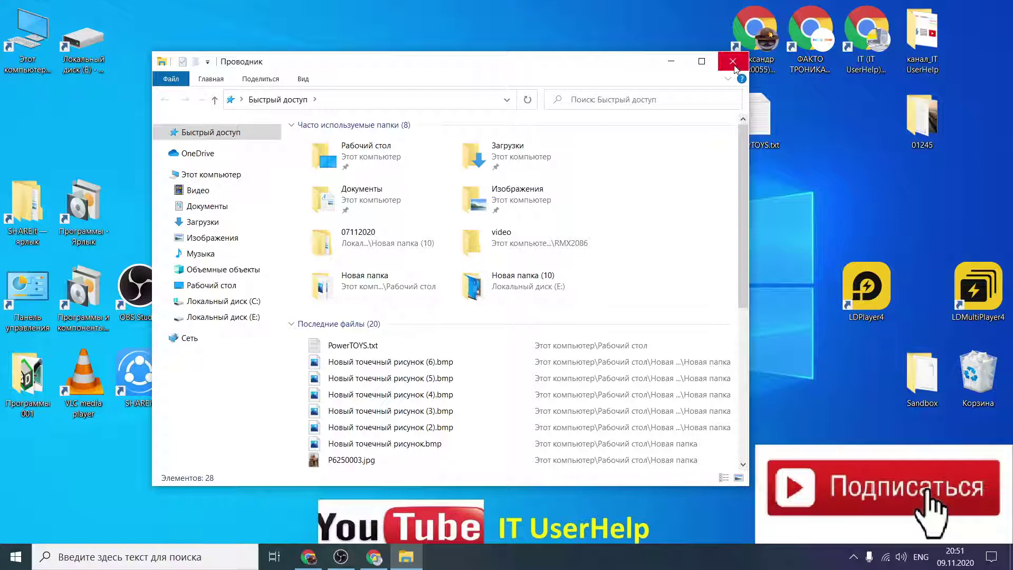
left_click(734, 62)
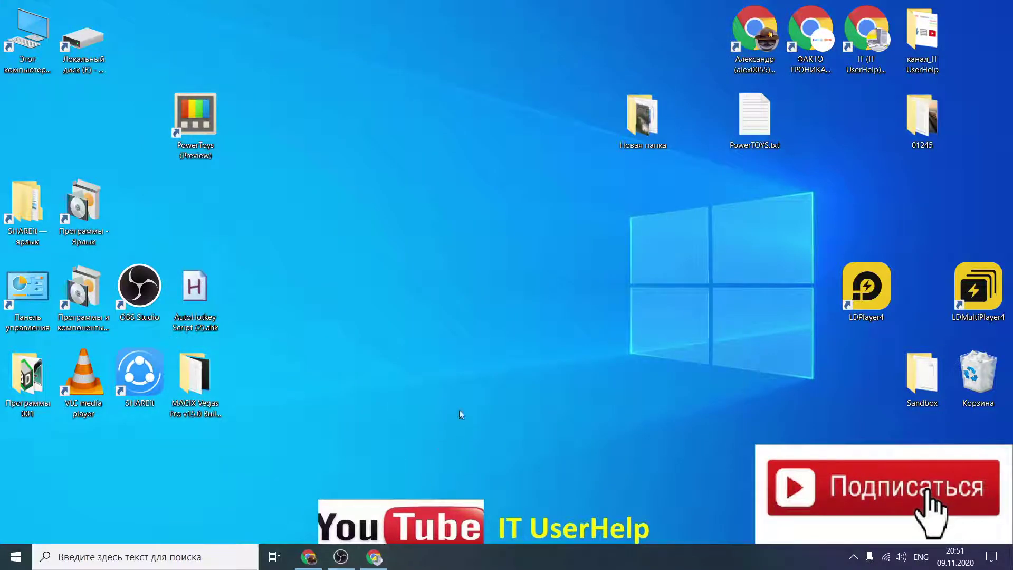
Step: Display the shortcut guide again, open Windows Settings with its shortcut, and close the Settings window
key("super")
key("super")
key("super")
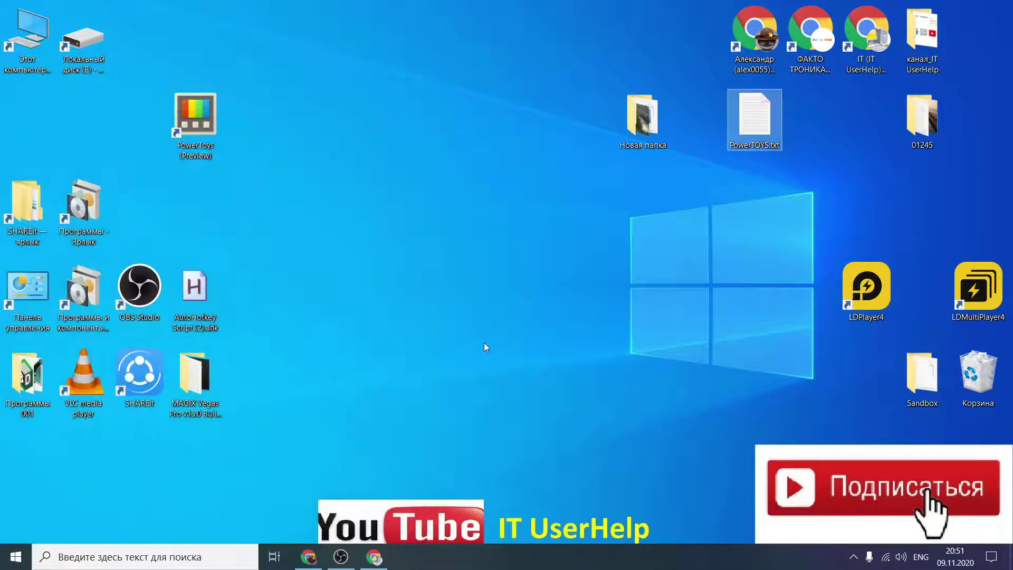
key("super")
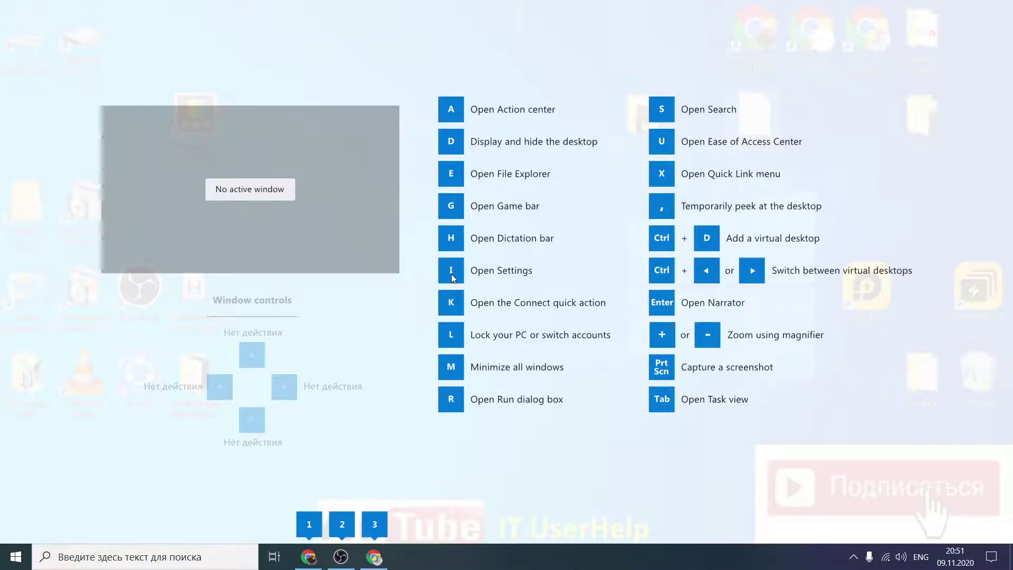
key("super+i")
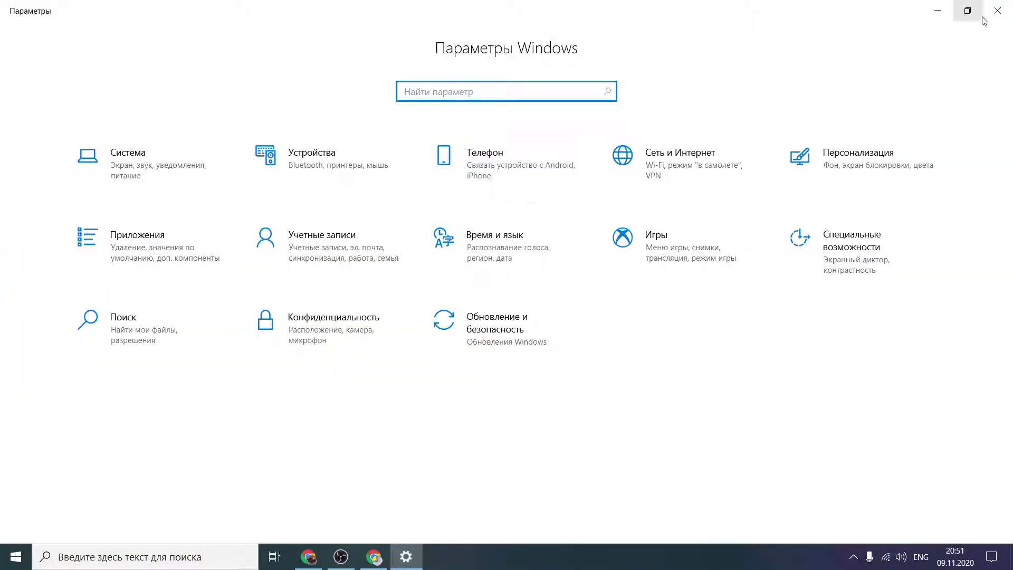
left_click(997, 10)
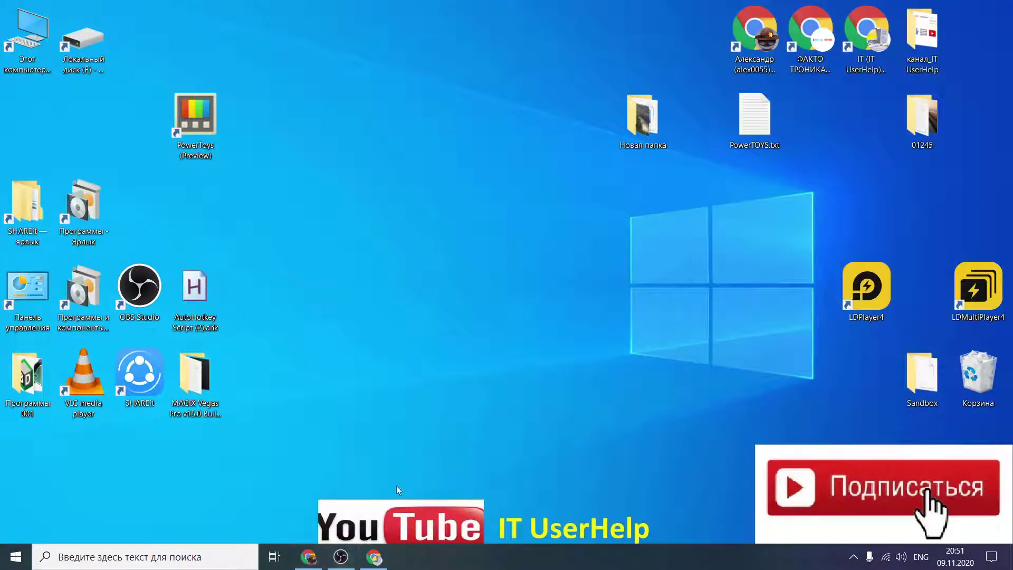
Step: Examine the shortcut guide and its taskbar numbers, then show and minimize the Chrome window numbered 3
key("super")
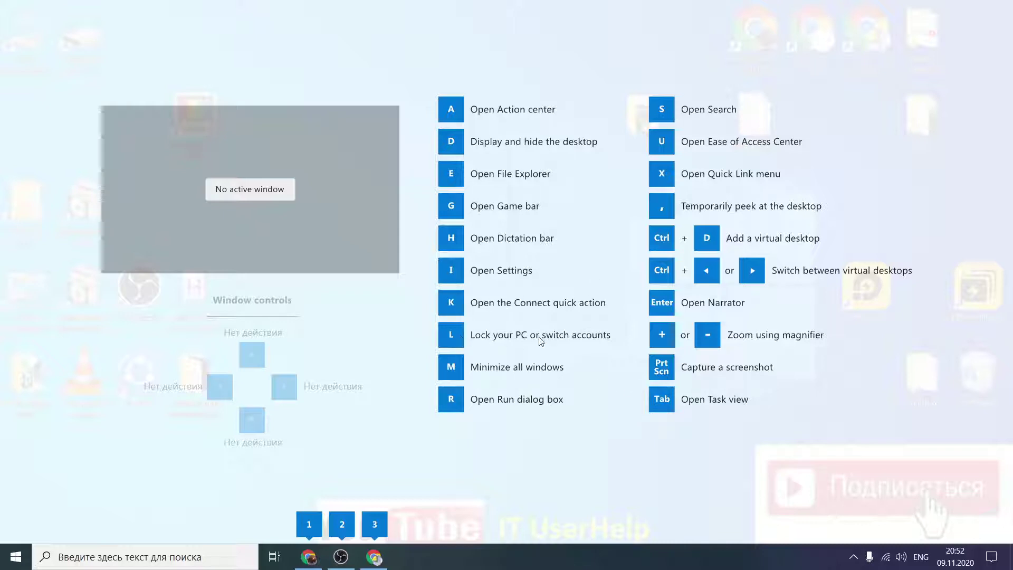
key("super")
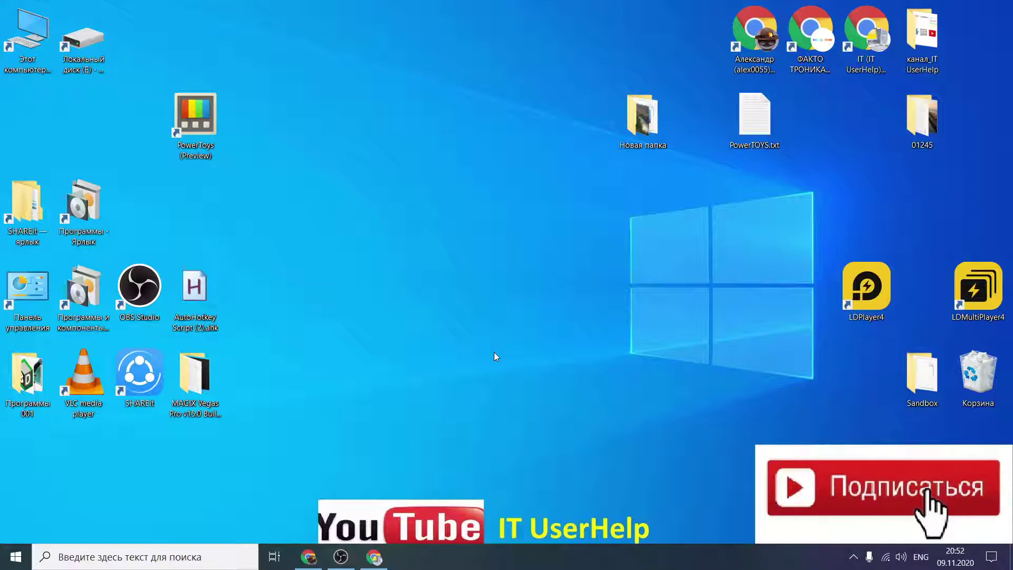
key("super")
key("super")
key("super")
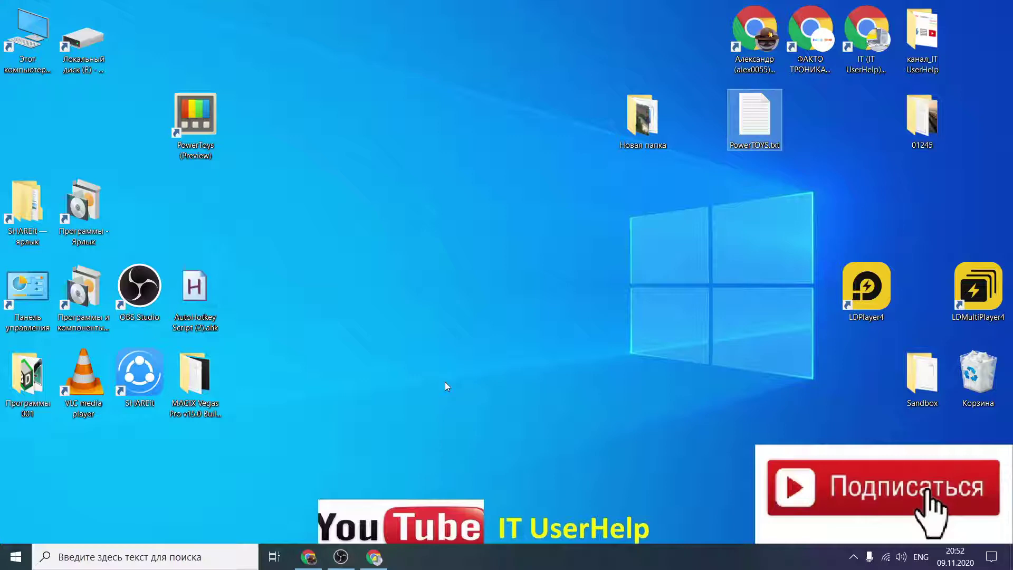
key("super")
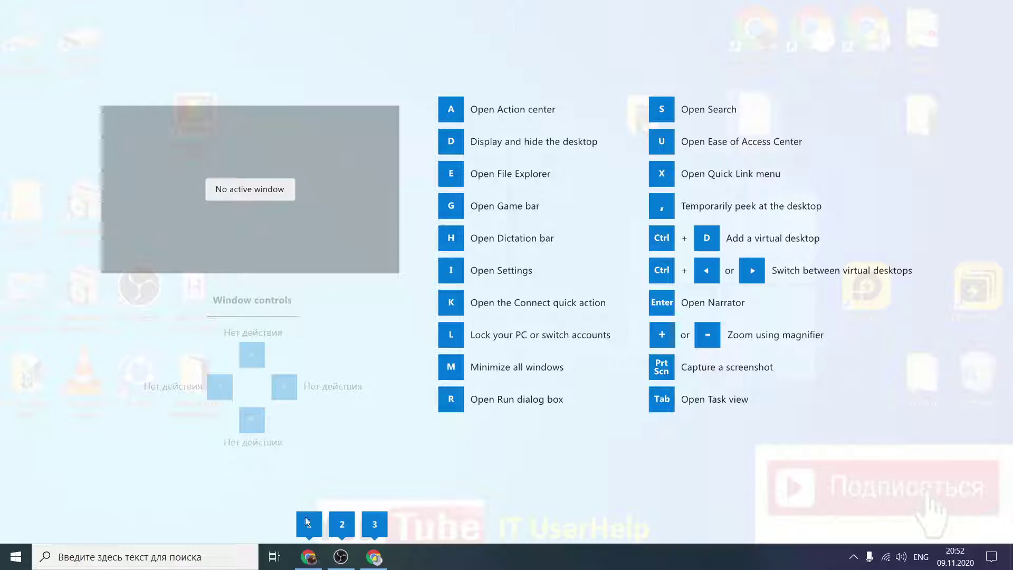
left_click(379, 562)
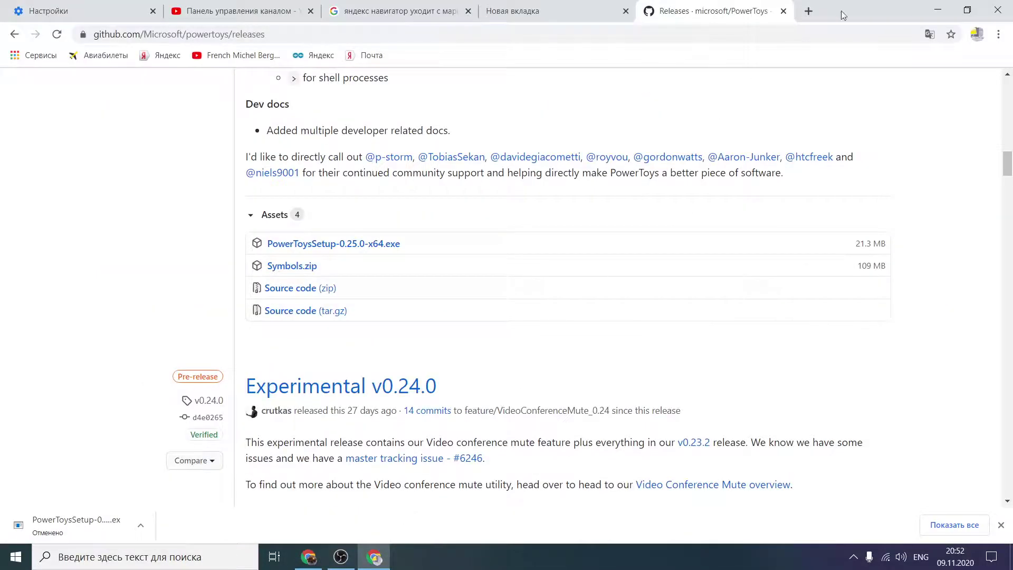
left_click(374, 558)
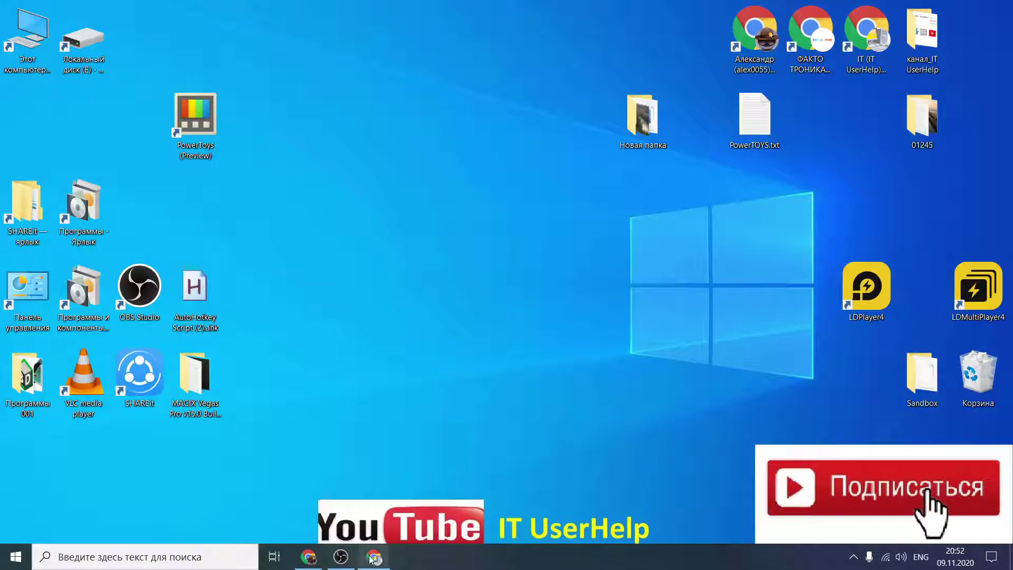
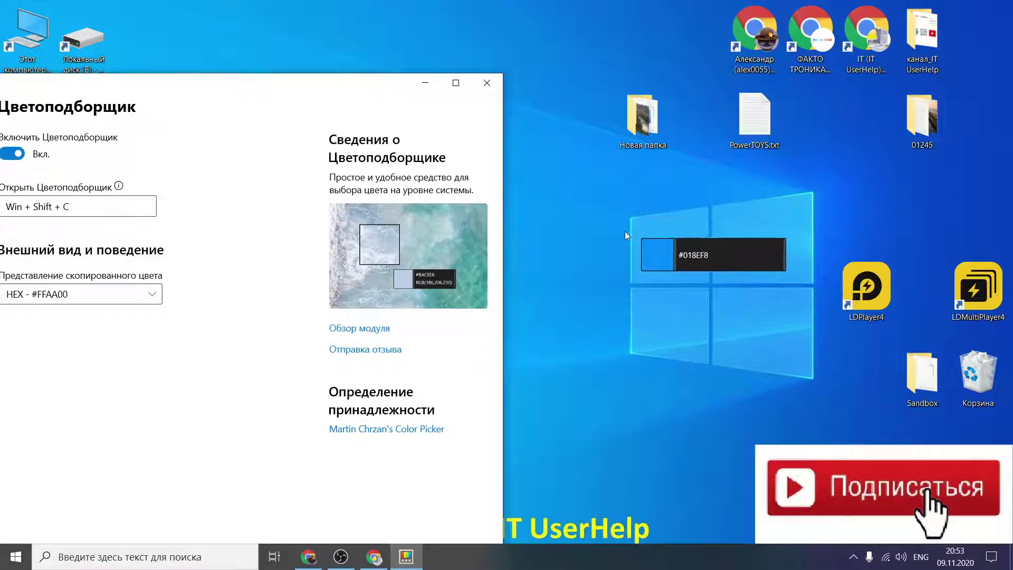
Step: Set the Color Picker's copied colour format to RGB - rgb(100, 50, 75) in PowerToys Settings
left_click(274, 84)
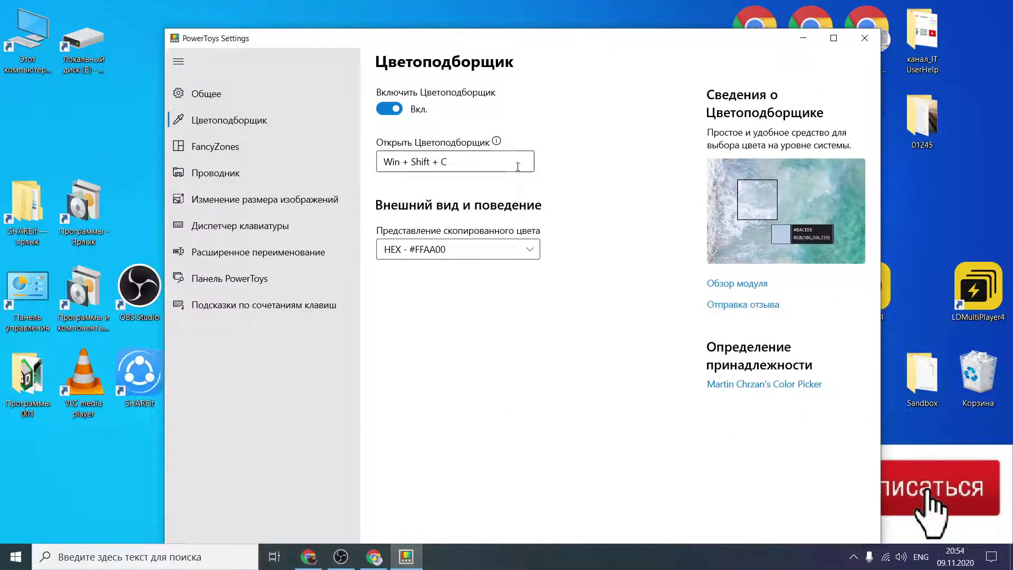
left_click(446, 257)
left_click(418, 271)
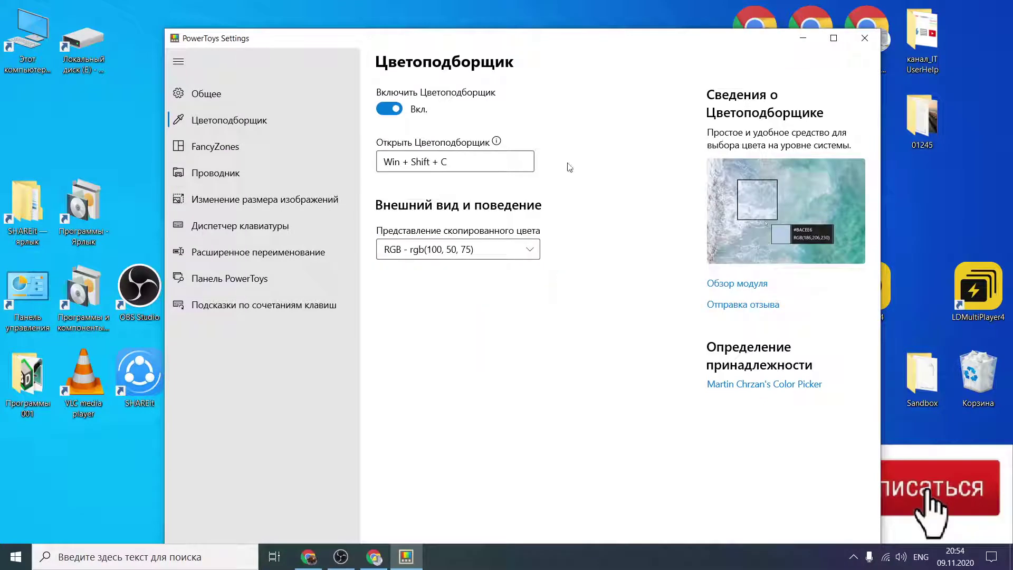
Step: View the FancyZones settings page, and minimize the PowerToys settings window
left_click(230, 153)
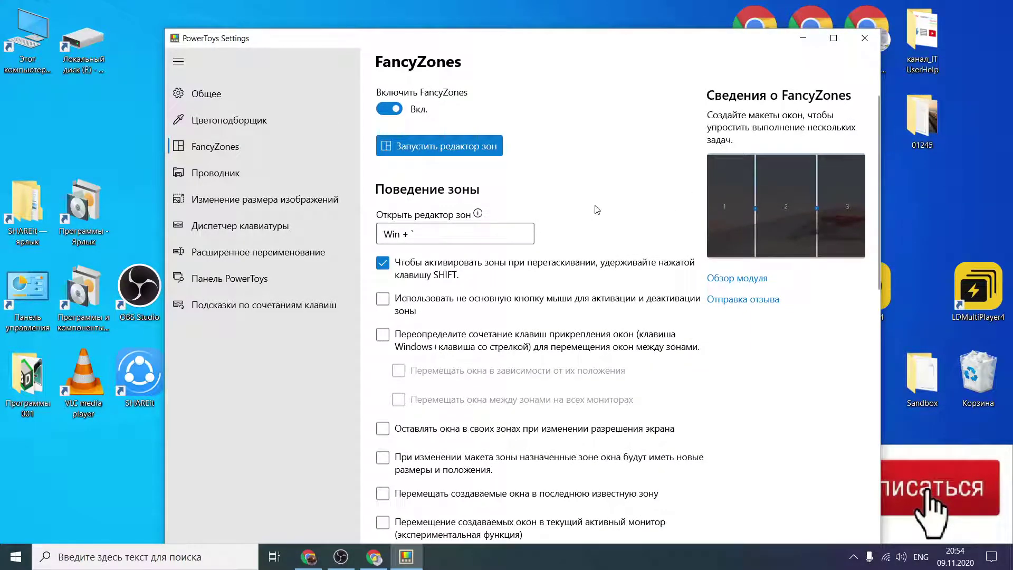
left_click(802, 38)
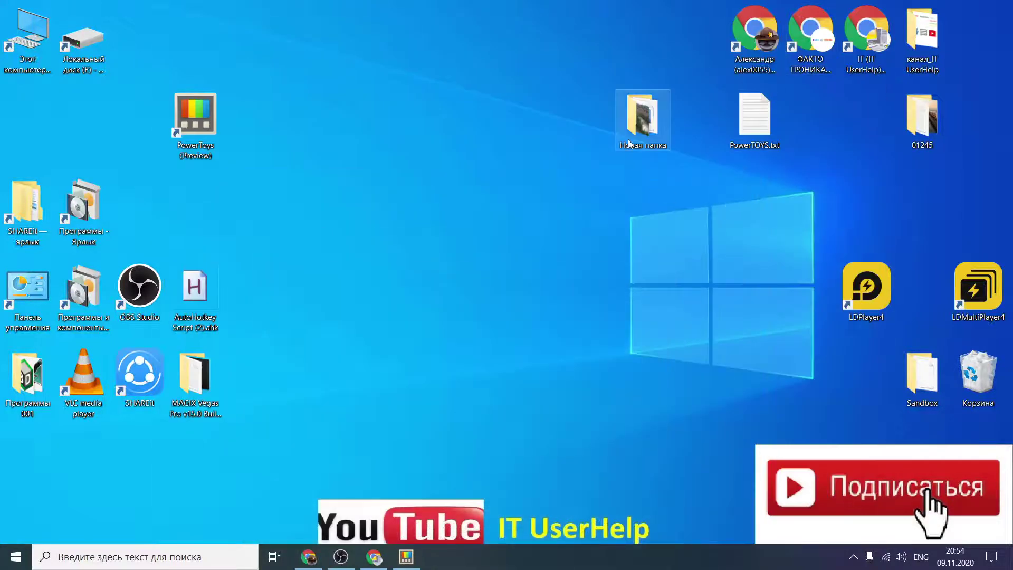
Step: Open Новая папка from the desktop, move its window aside, and open the Новая папка subfolder inside it
double_click(641, 118)
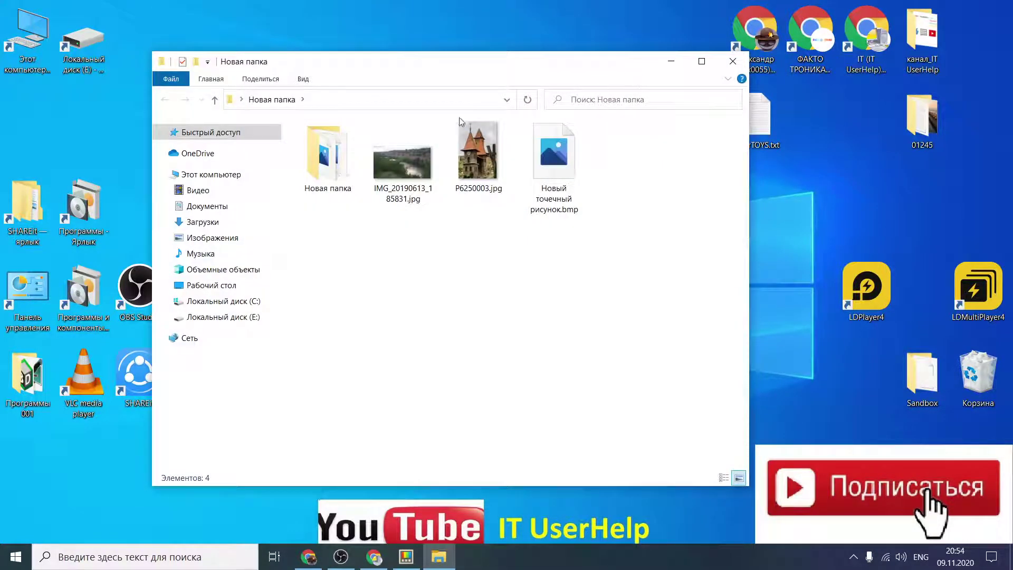
left_click_drag(520, 70, 318, 137)
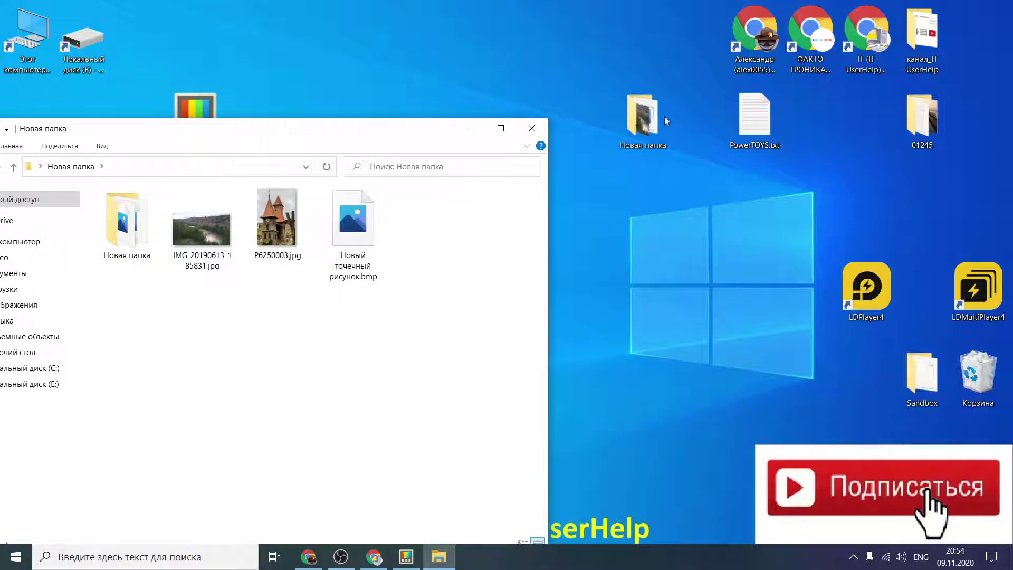
double_click(114, 219)
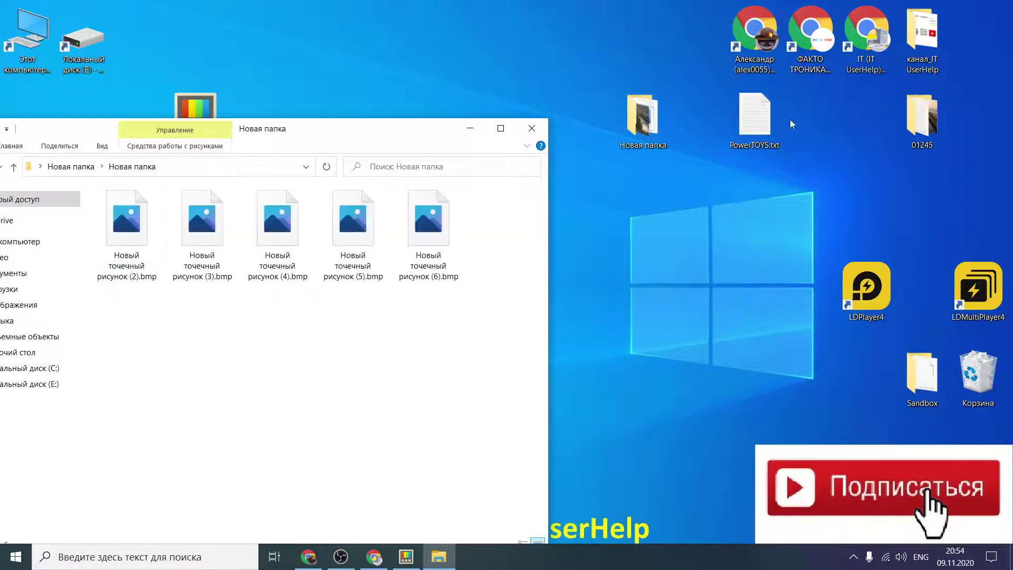
Step: Open a second Новая папка window beside the first, and check the zone editor shortcut in the FancyZones settings
double_click(646, 118)
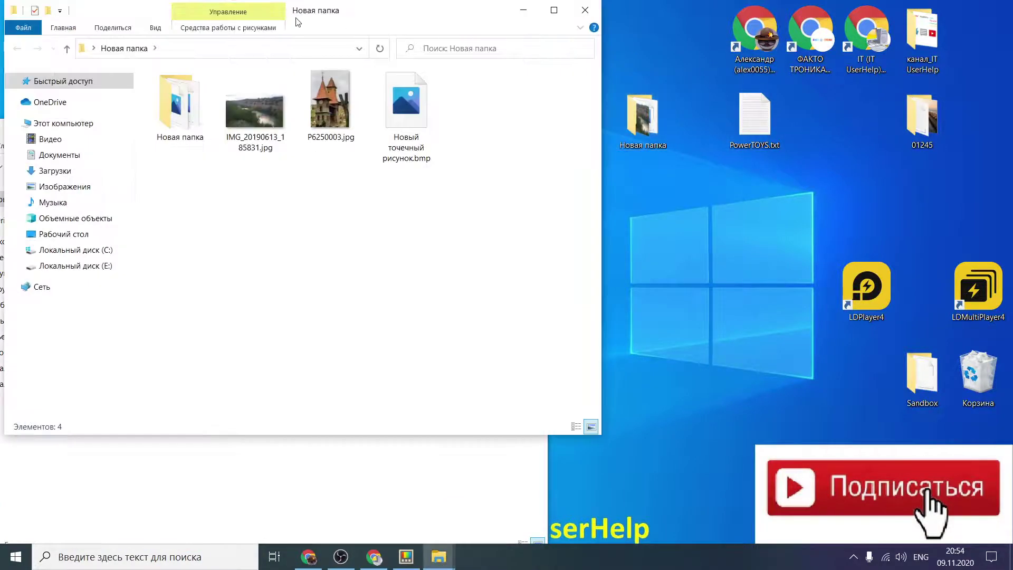
left_click_drag(298, 22, 893, 109)
left_click(409, 557)
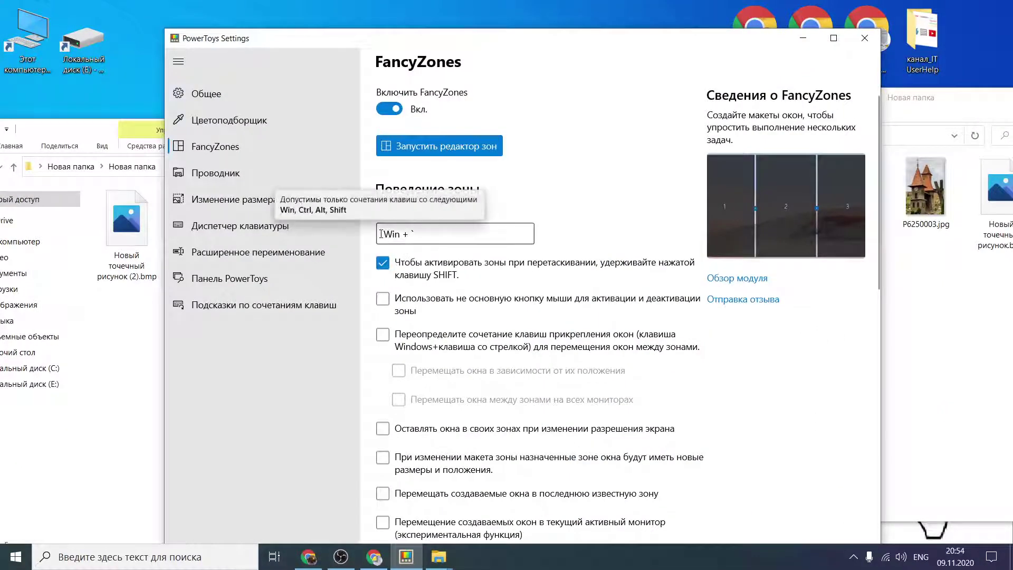
left_click(411, 233)
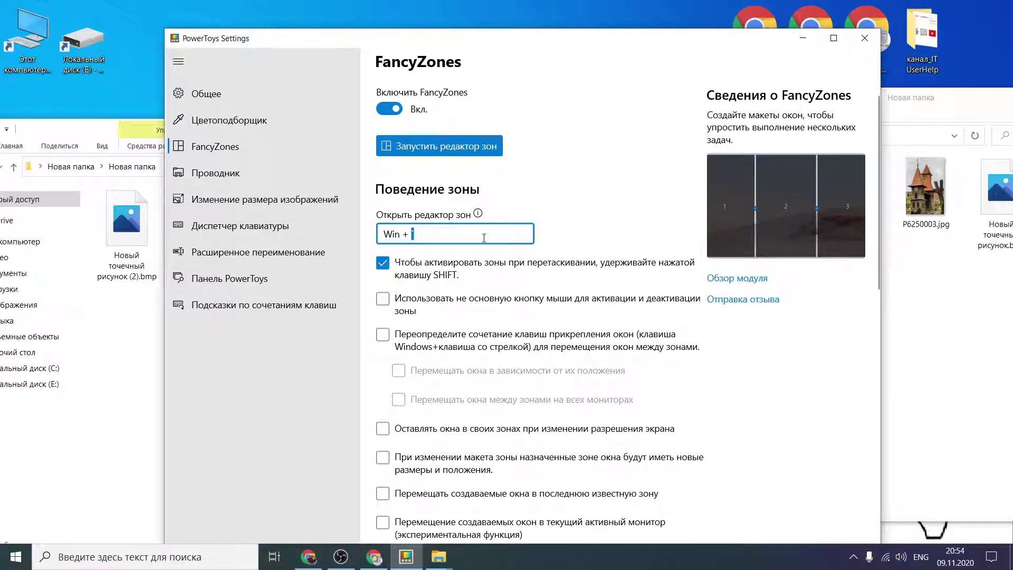
left_click(802, 38)
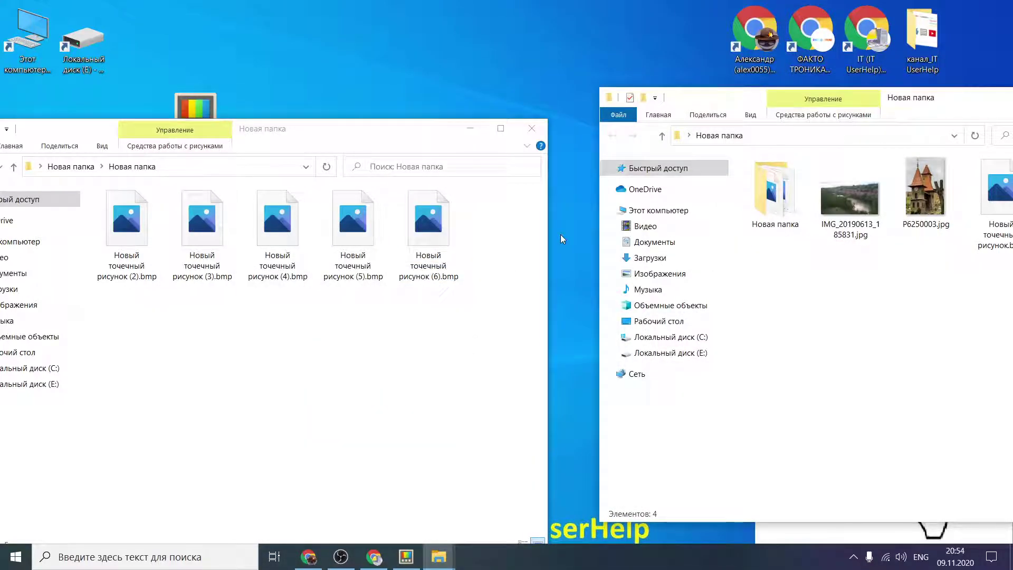
Step: Open the FancyZones editor, look at its layout templates, set the space around zones to 30, and apply the layout
key("super+grave")
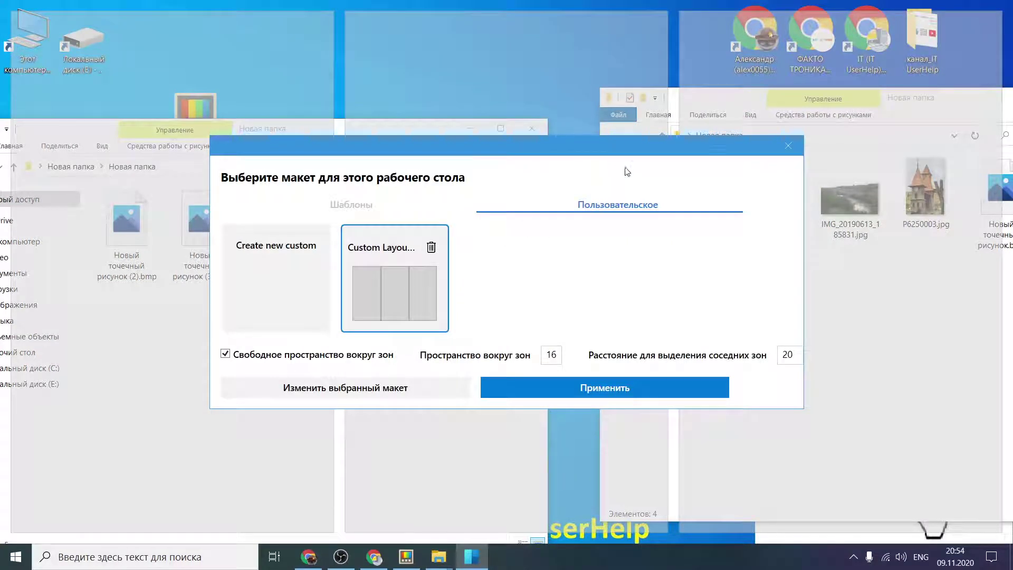
left_click(355, 206)
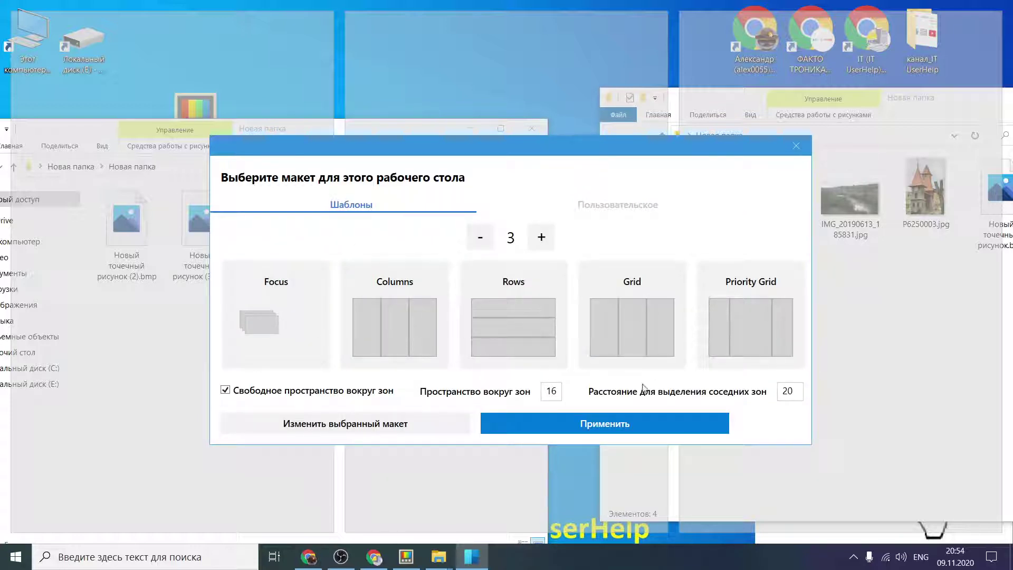
left_click(553, 392)
left_click_drag(558, 396, 549, 394)
type("30")
left_click(693, 428)
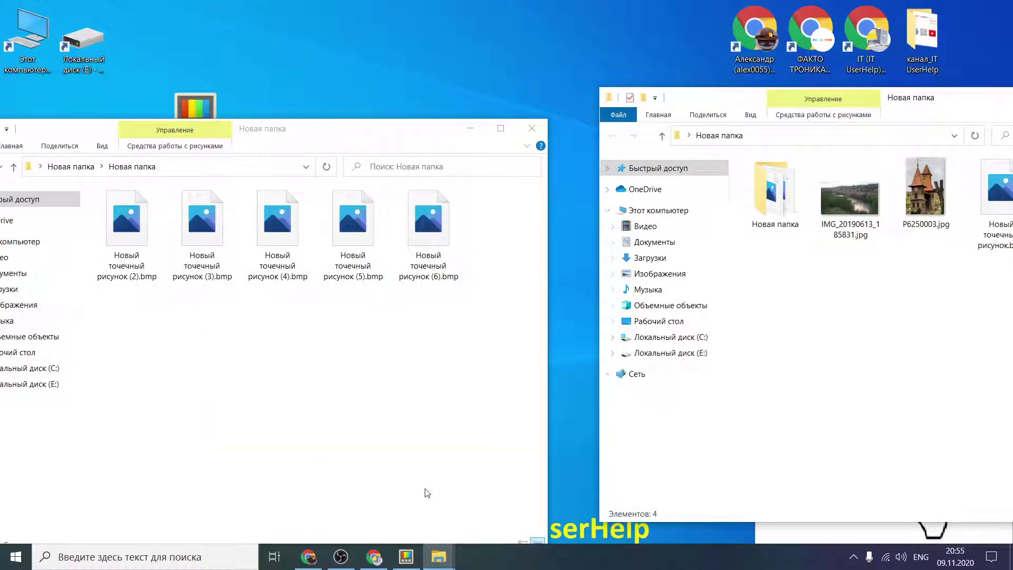
Step: Reopen the zone editor, minimize its dialog, and snap the two Новая папка windows into the first and third zones
key("super+shift+grave")
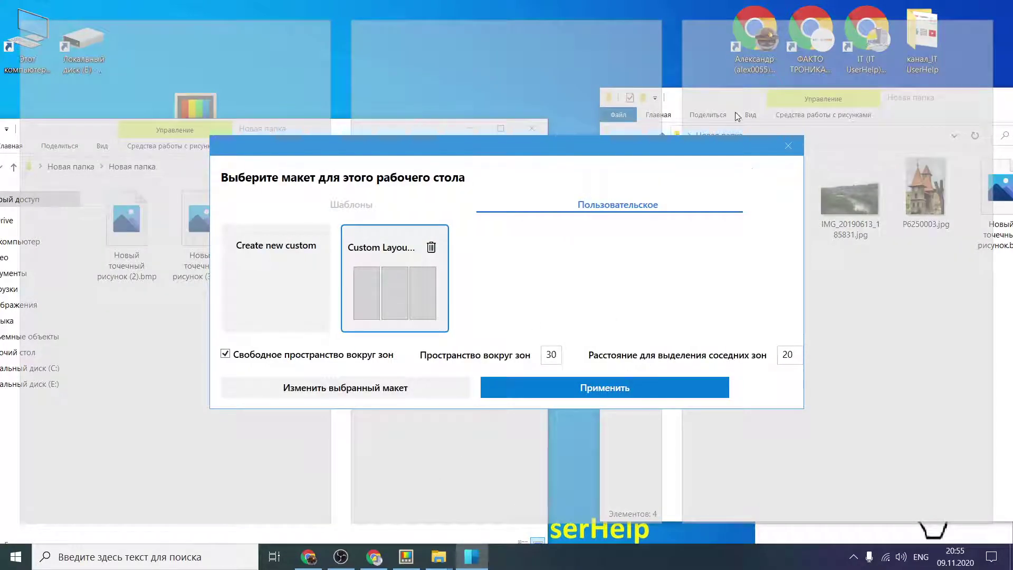
left_click(471, 557)
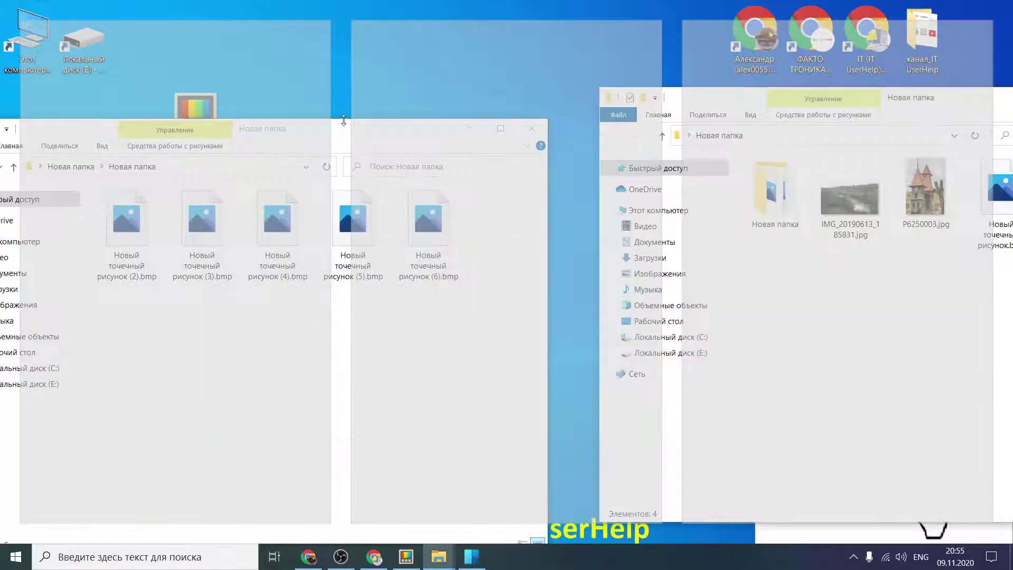
left_click(343, 128)
left_click_drag(343, 127, 227, 145)
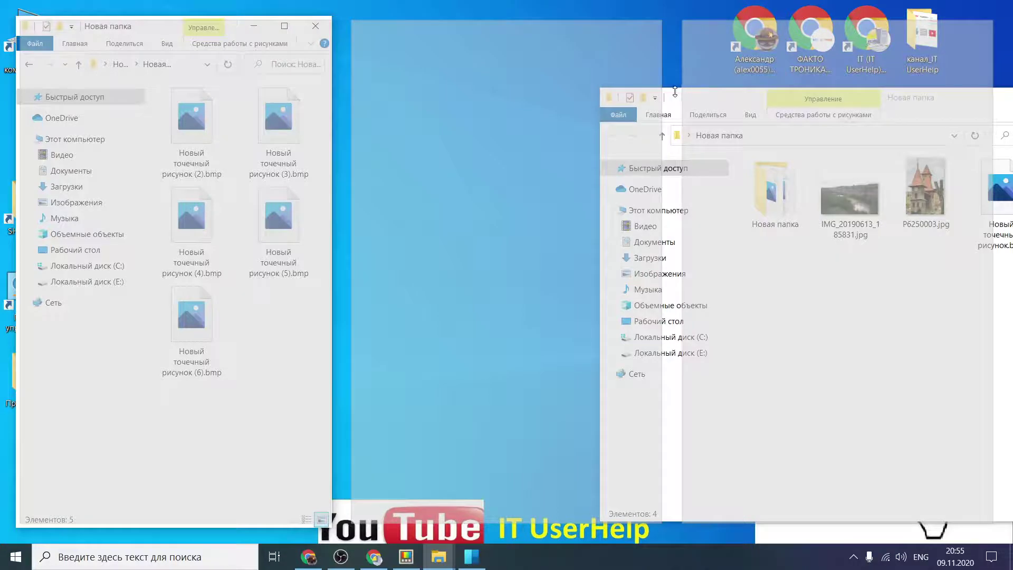
left_click_drag(676, 100, 755, 126)
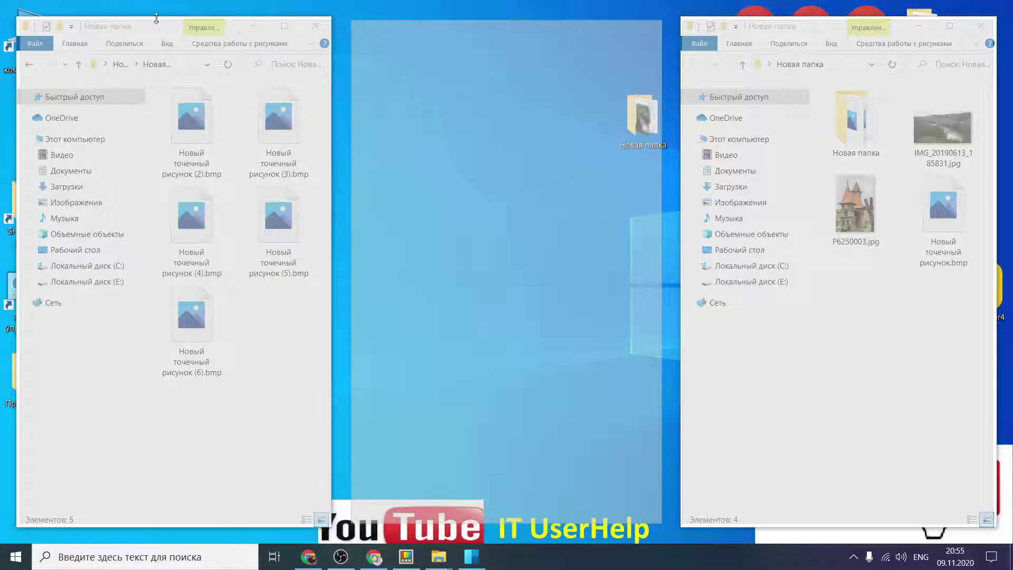
Step: Apply the layout in the zone editor, bring back PowerToys Settings, and close both Новая папка windows
key("super+grave")
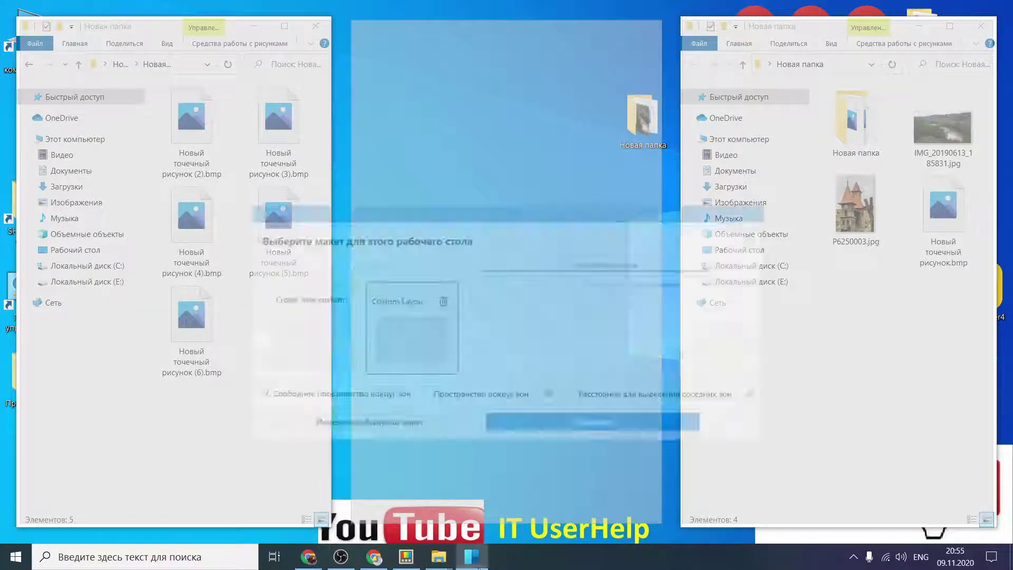
left_click(573, 391)
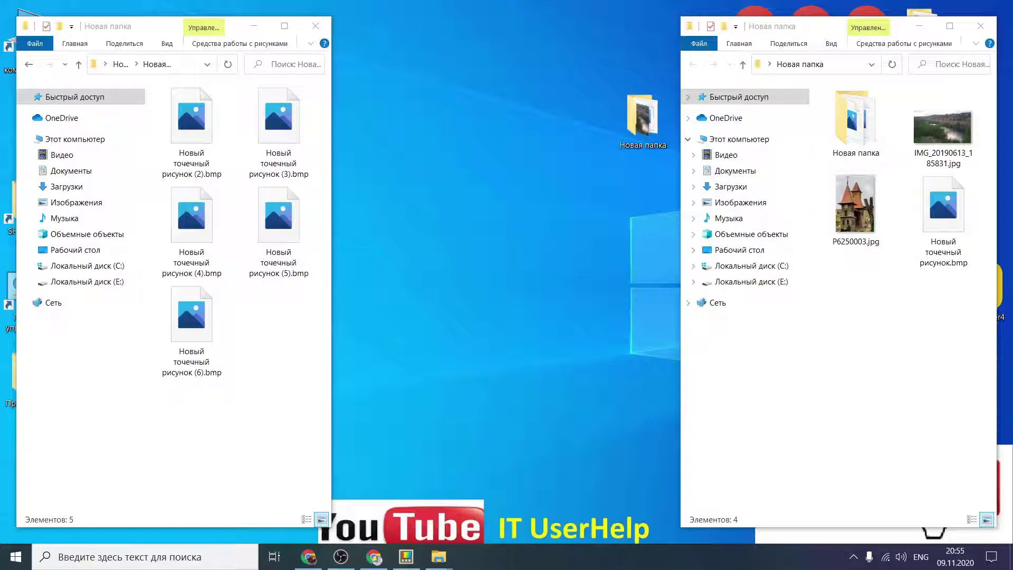
left_click(406, 556)
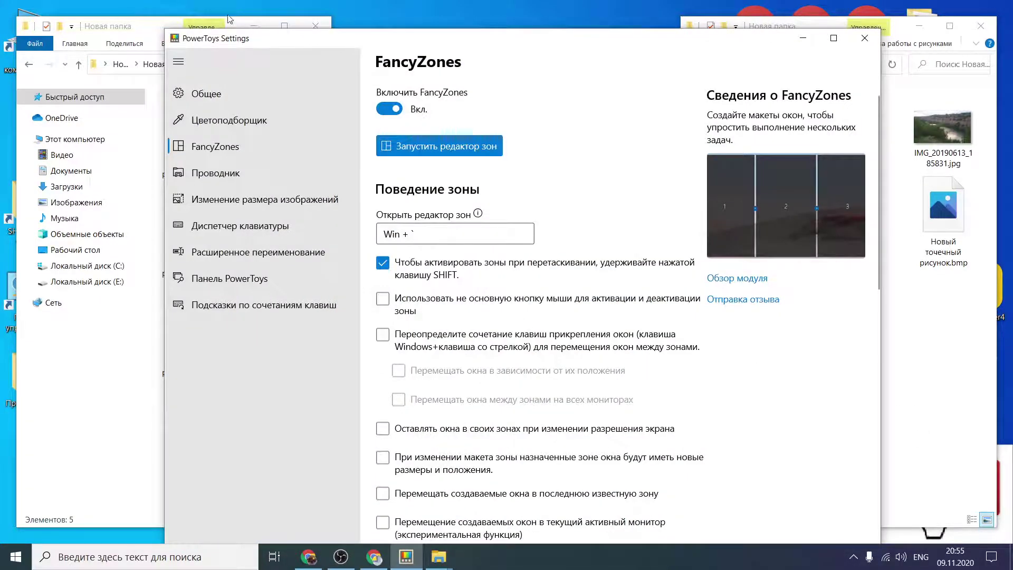
left_click(230, 20)
left_click(316, 26)
left_click(979, 26)
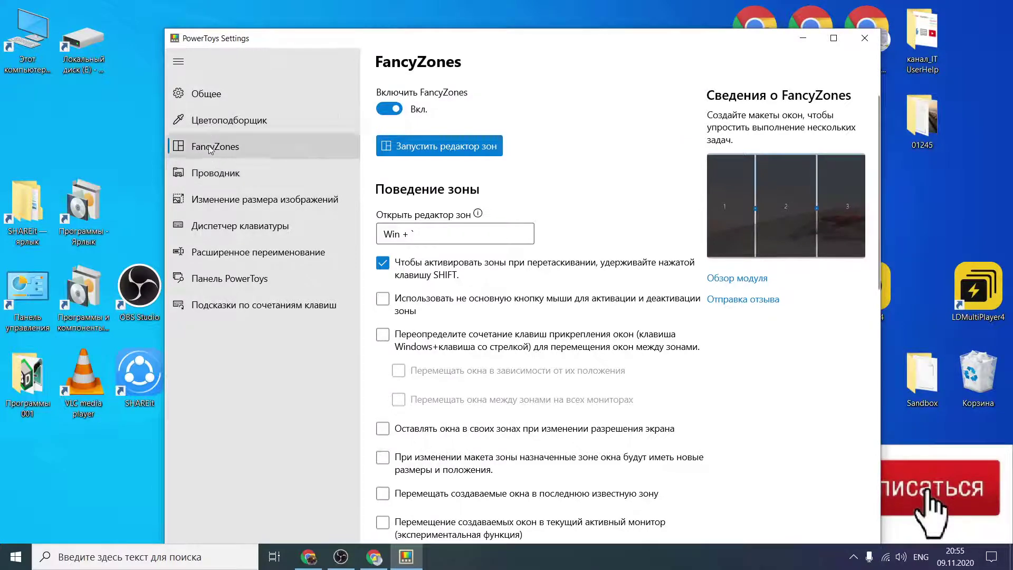
Step: View the Проводник and Изменение размера изображений pages in PowerToys Settings, and minimize the settings window
left_click(282, 172)
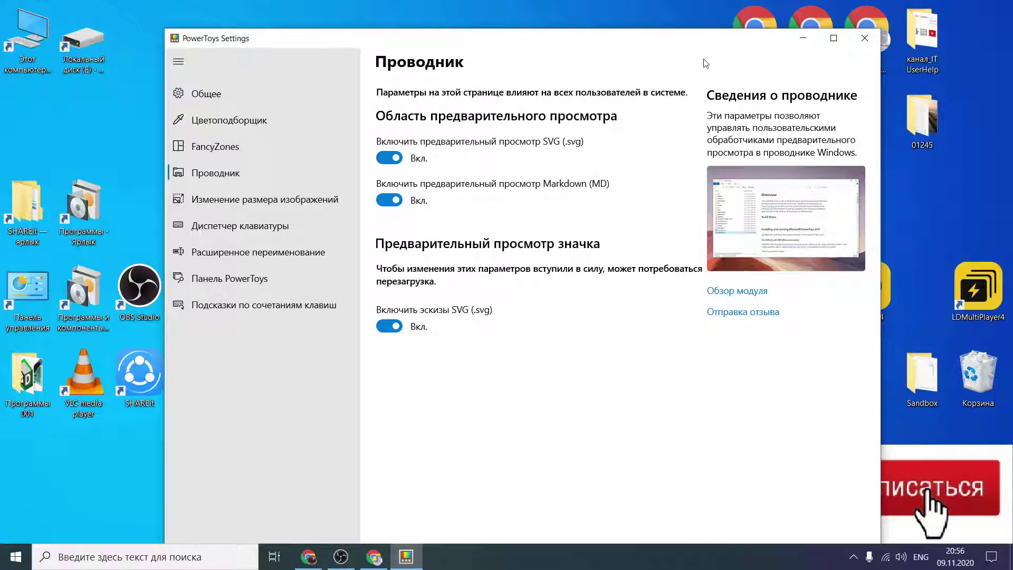
left_click_drag(702, 44, 642, 45)
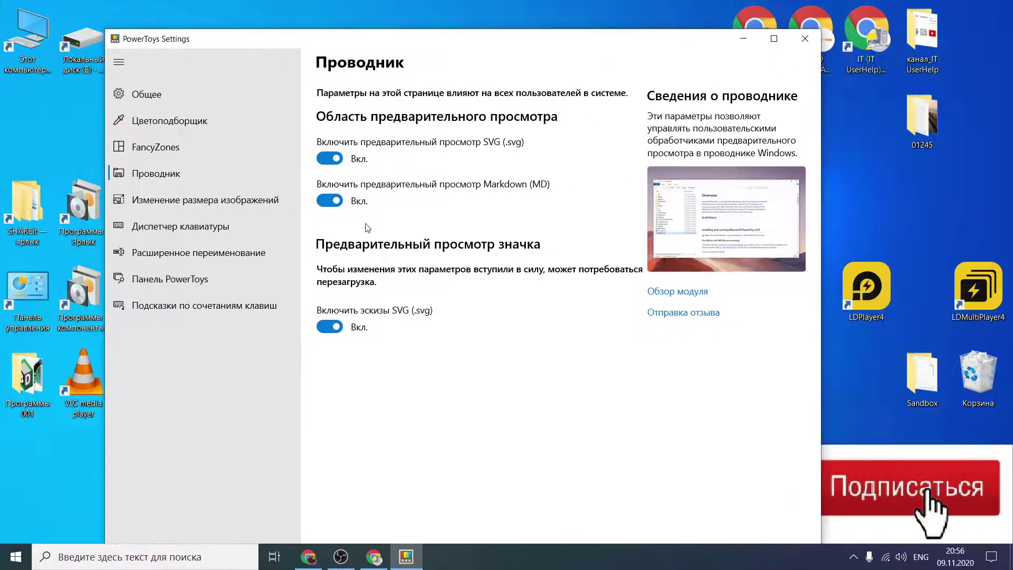
left_click(743, 40)
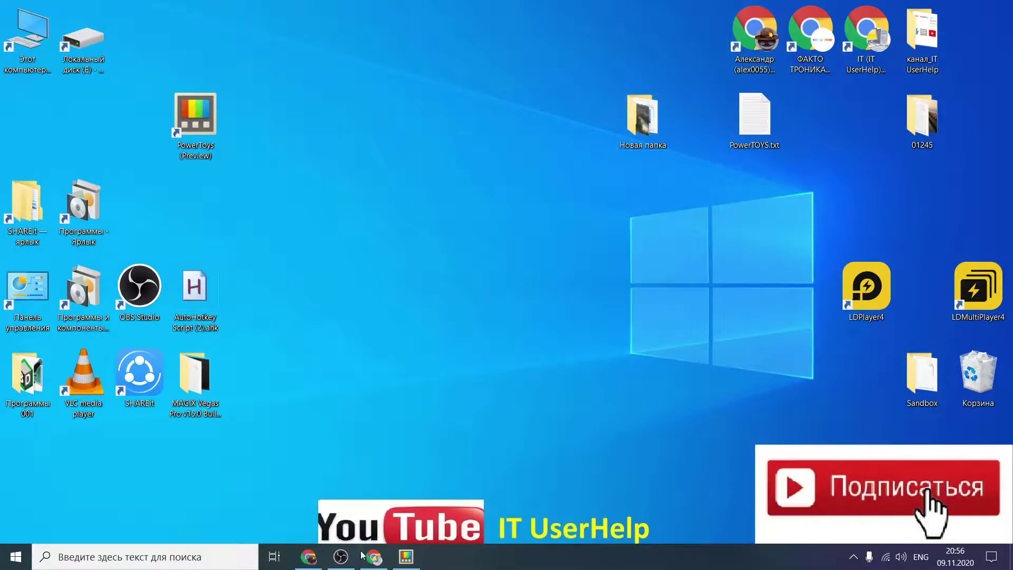
left_click(405, 556)
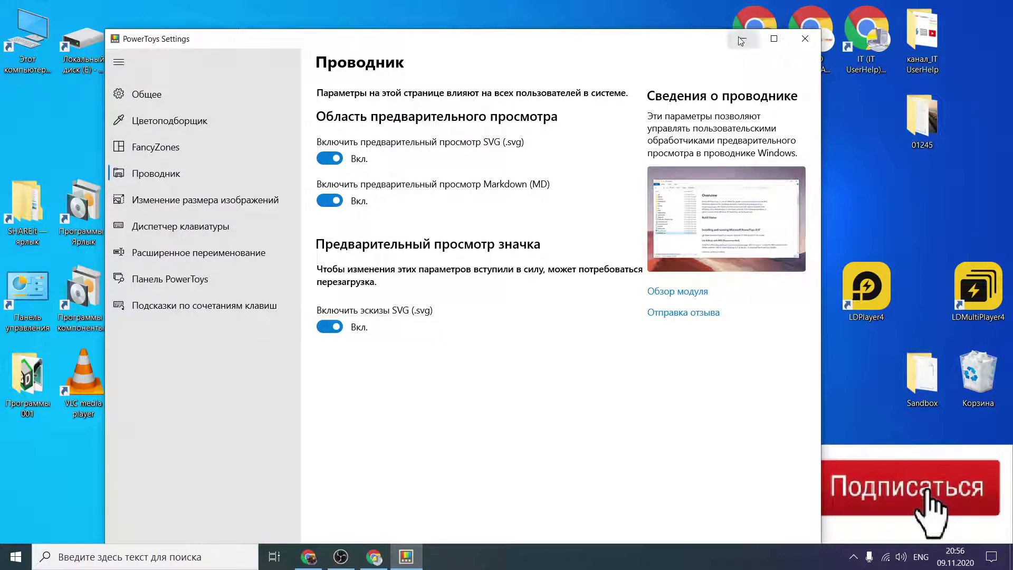
left_click(216, 204)
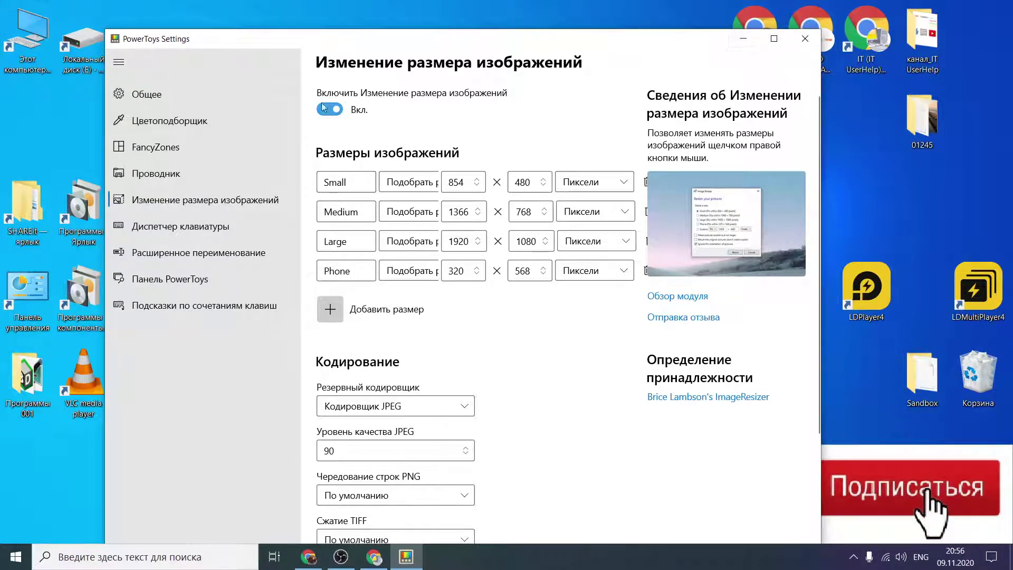
left_click(742, 39)
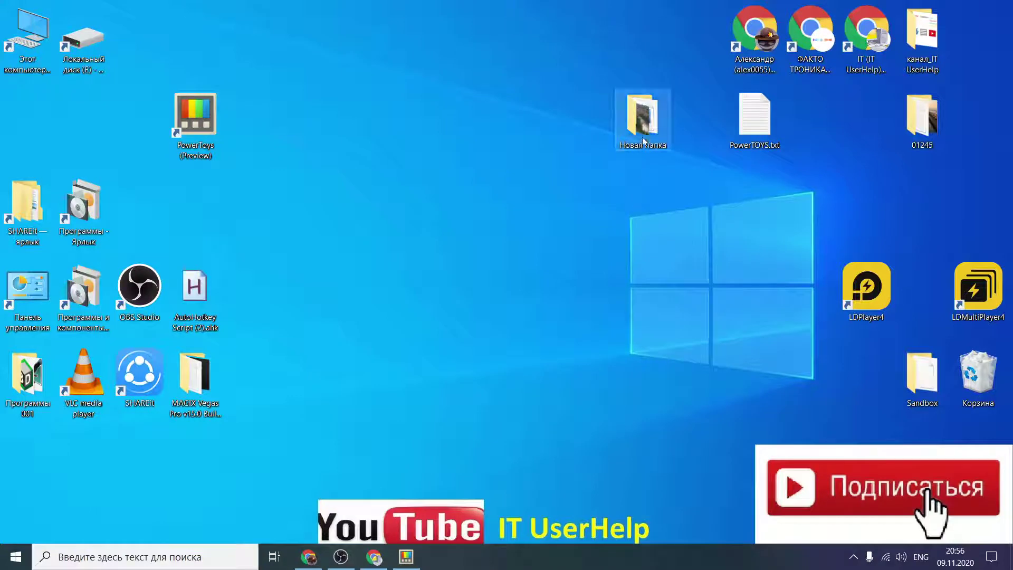
Step: Open Новая папка from the desktop and maximize its window
right_click(642, 93)
left_click(660, 97)
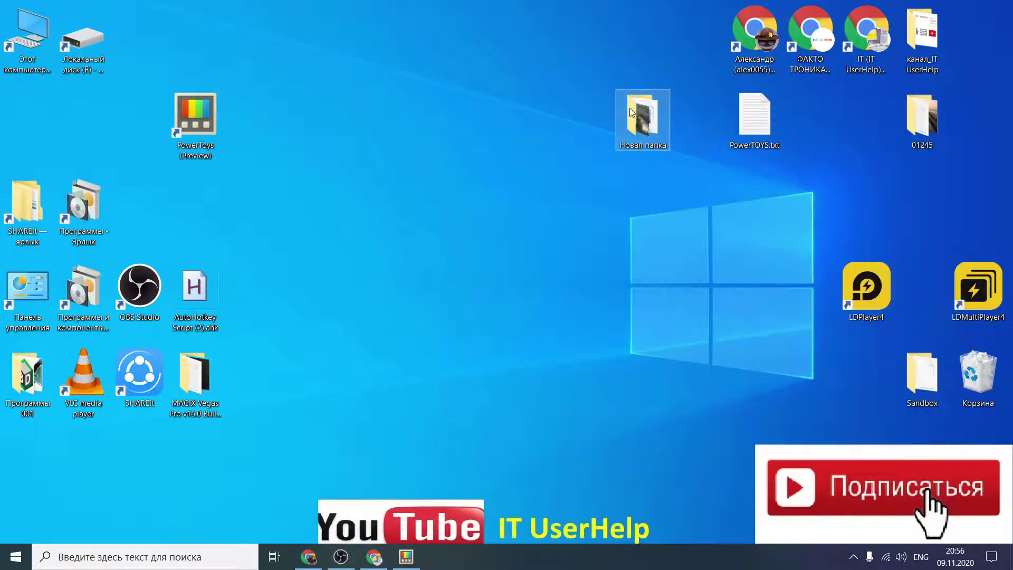
left_click(284, 26)
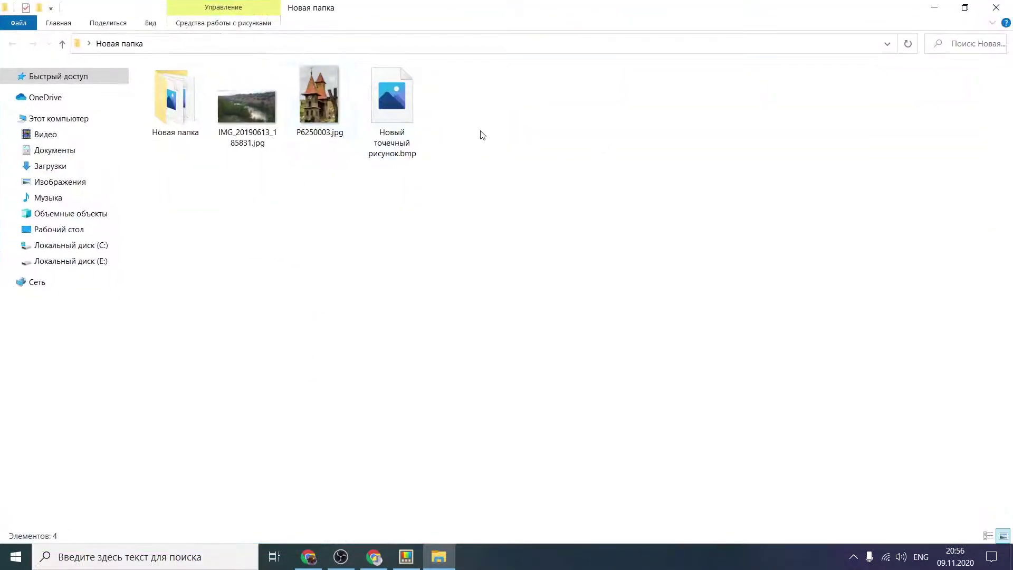
Step: Open P6250003.jpg in the Photos app, examine its file information for size and dimensions, and close the viewer
left_click(314, 98)
double_click(316, 93)
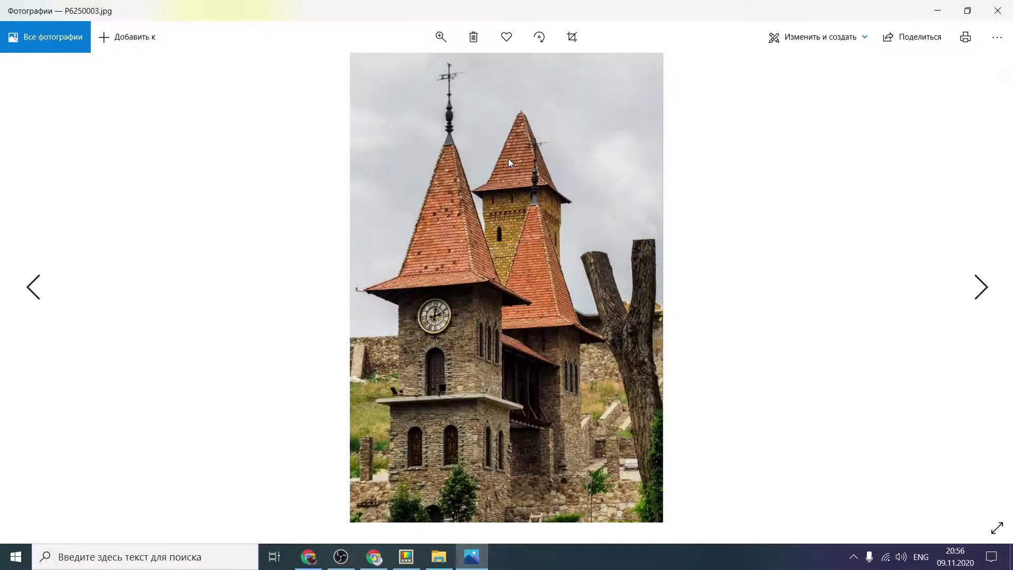
right_click(508, 158)
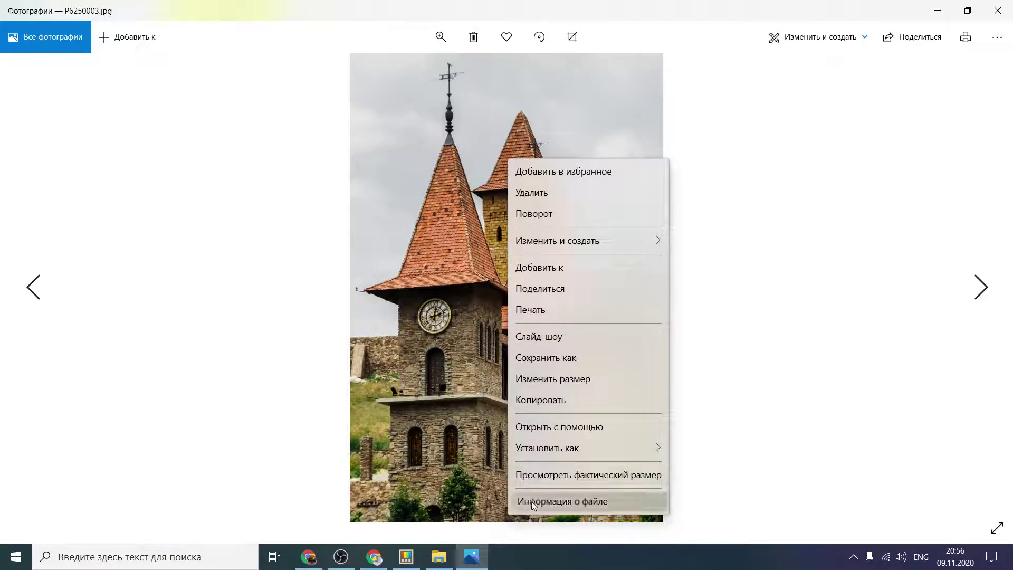
left_click(554, 504)
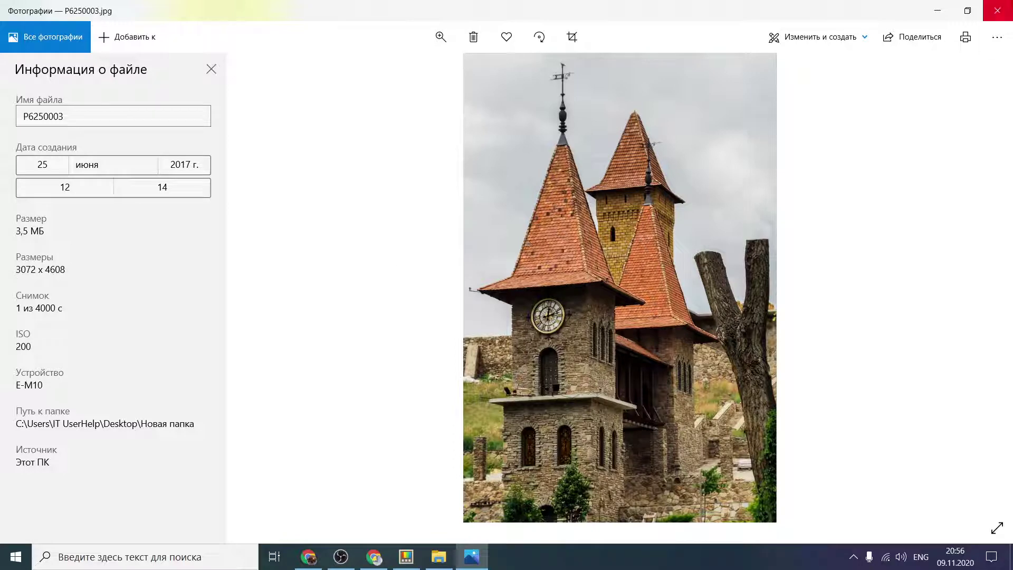
left_click(997, 11)
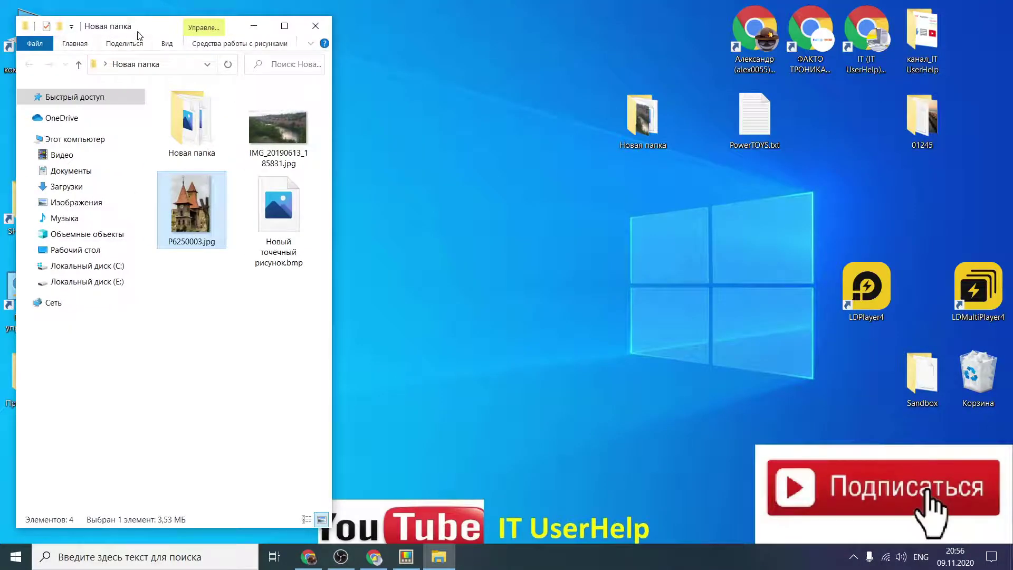
Step: Move the folder window aside to run AutoHotkey Script (2).ahk from the desktop, and maximize the folder window again
left_click_drag(140, 30, 359, 36)
double_click(220, 286)
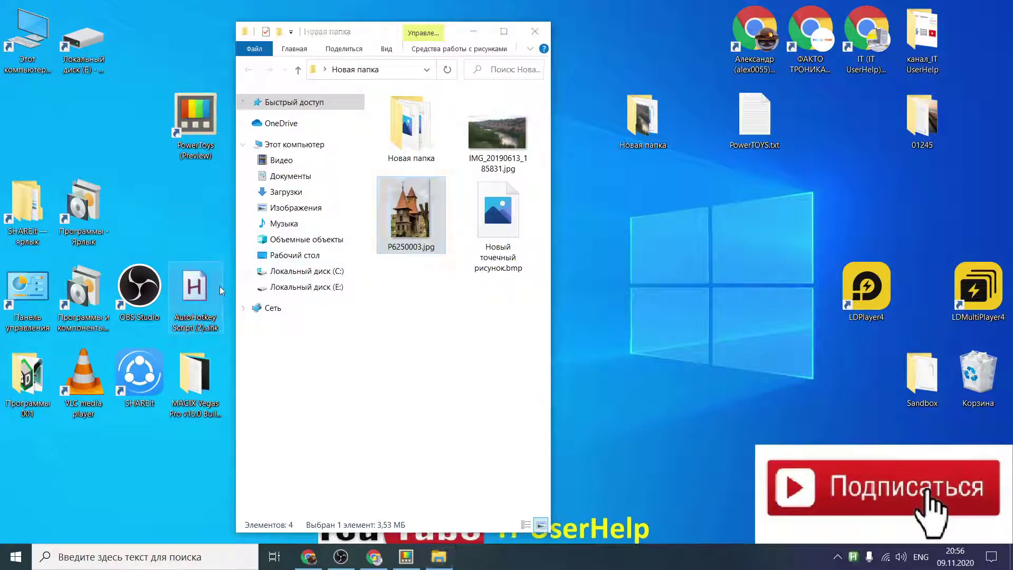
left_click(504, 32)
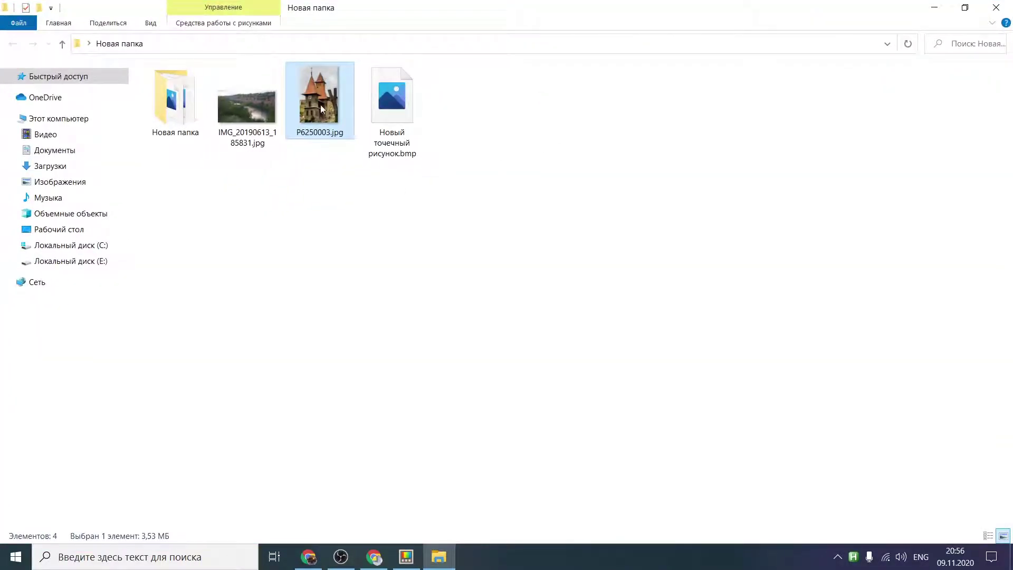
Step: Create a resized copy of P6250003.jpg with the Small preset (fits within 854 × 480 pixels), and select the copy
right_click(329, 98)
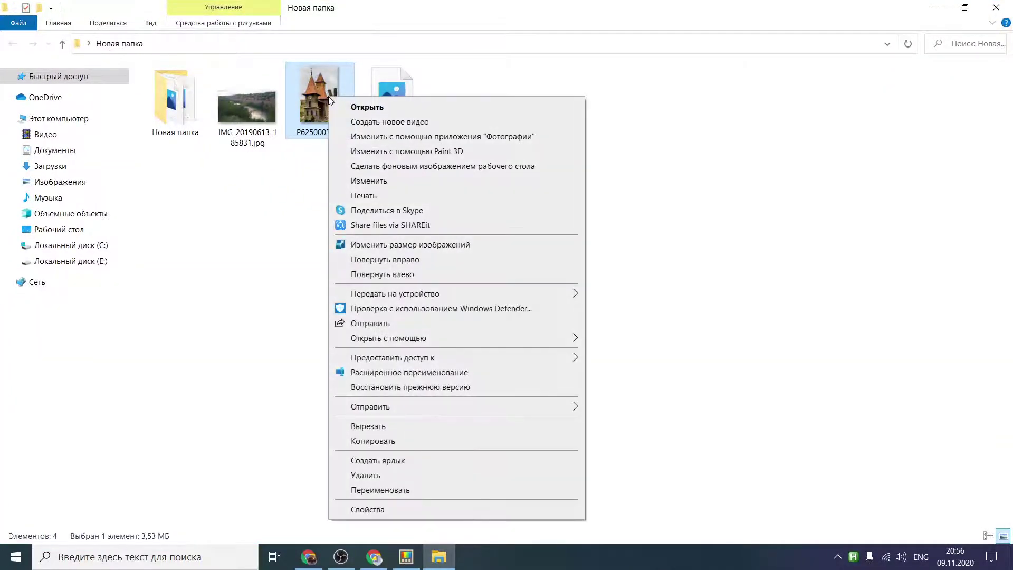
left_click(399, 246)
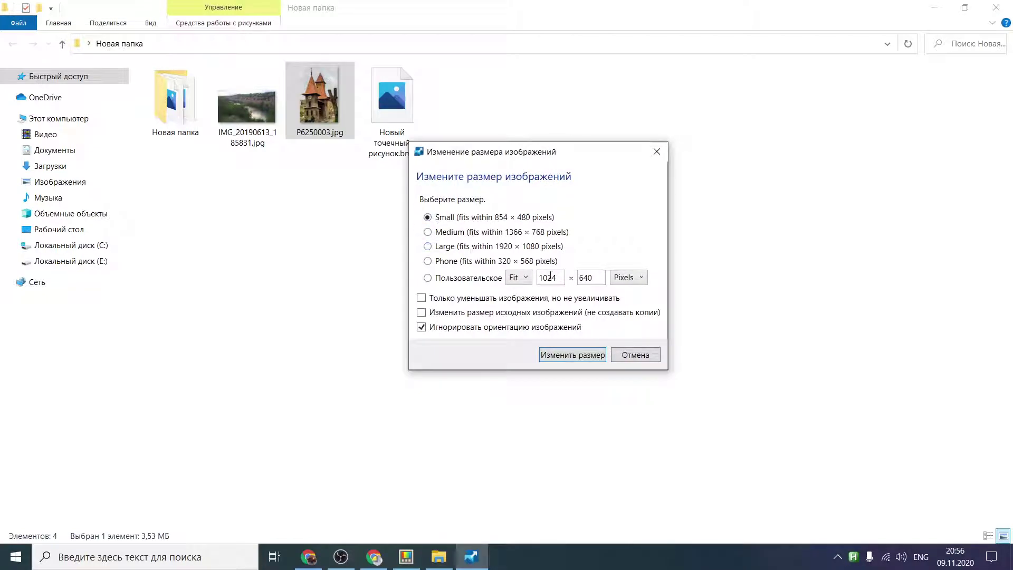
left_click(428, 278)
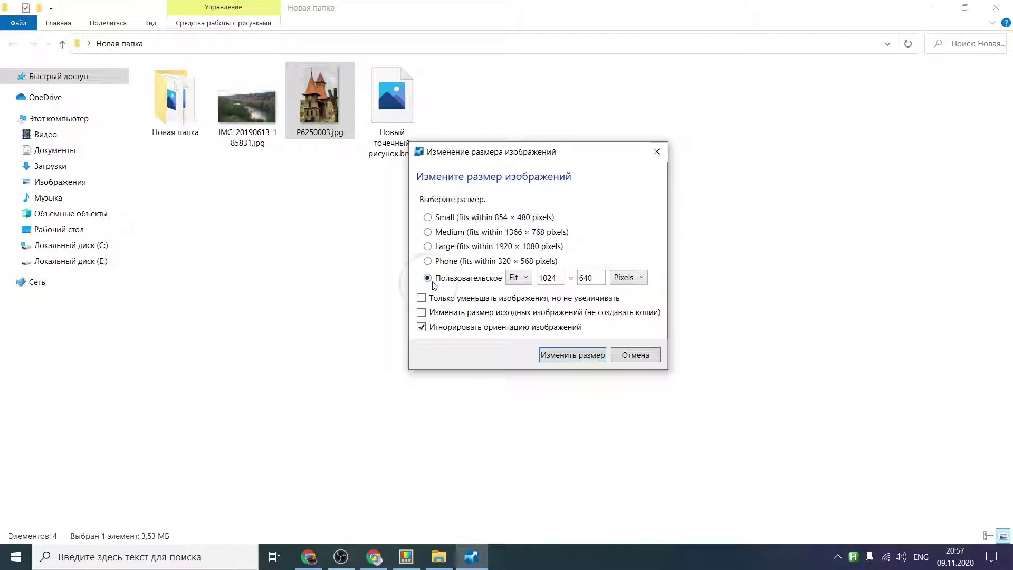
left_click(427, 218)
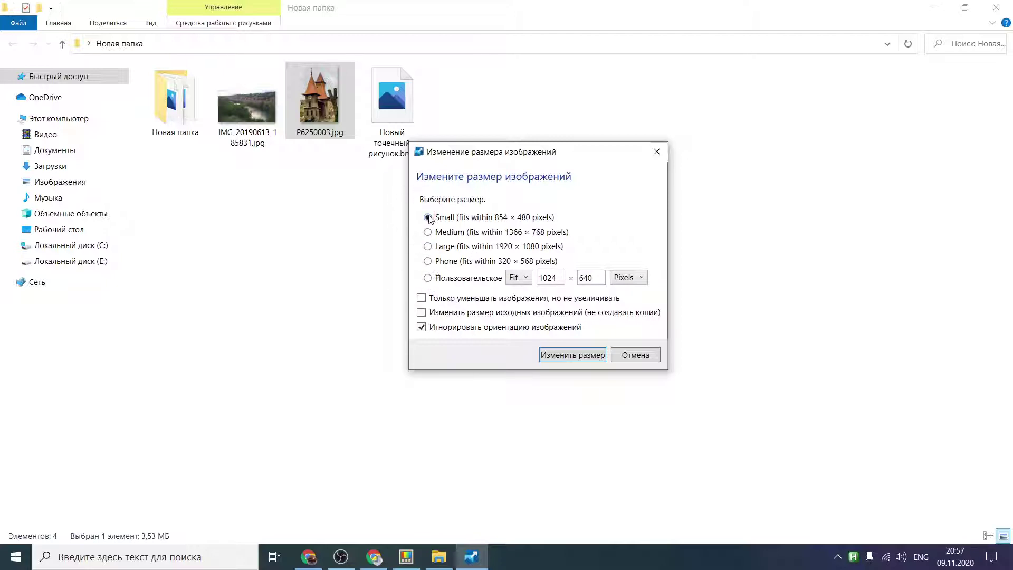
left_click(560, 360)
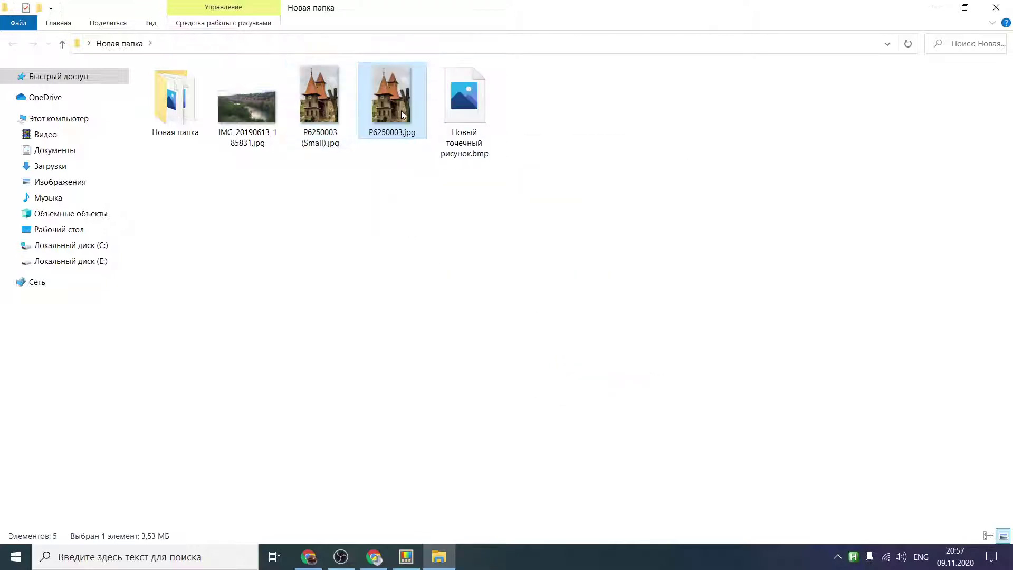
left_click(321, 108)
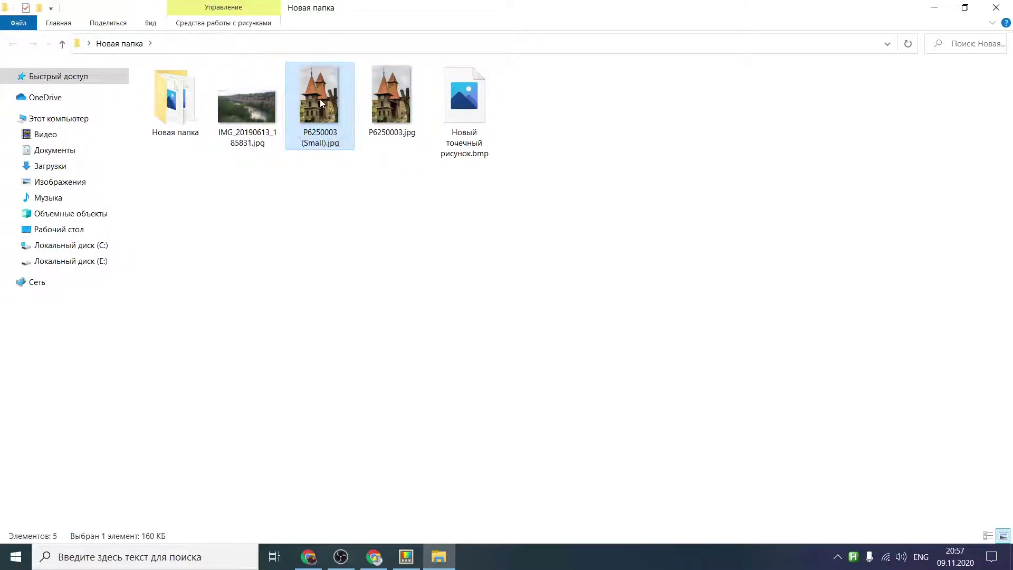
Step: Open P6250003 (Small).jpg in the Photos app, examine its file information for size and dimensions, and close the viewer
double_click(319, 99)
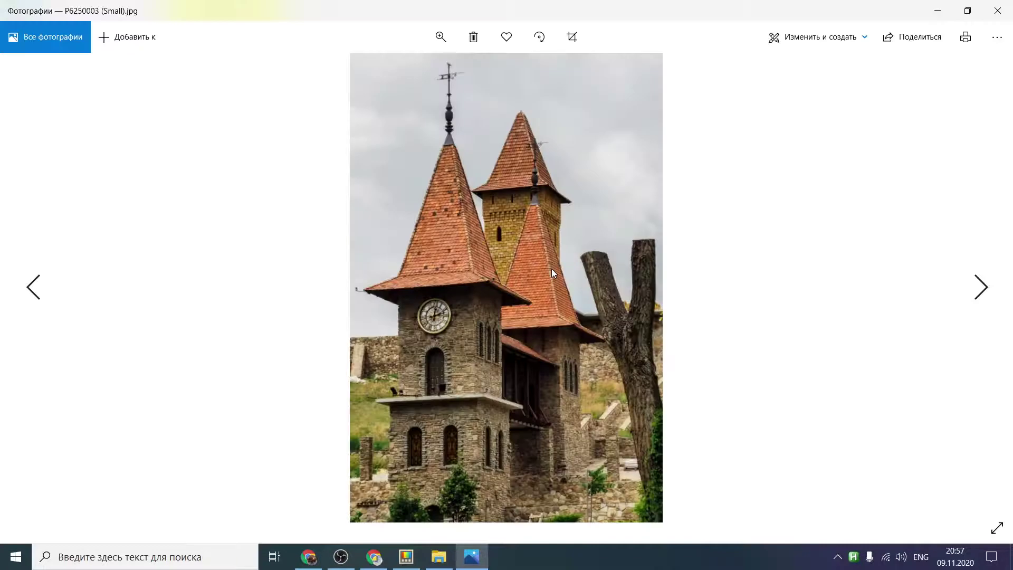
scroll(587, 250, "down", 1)
scroll(543, 214, "up", 1)
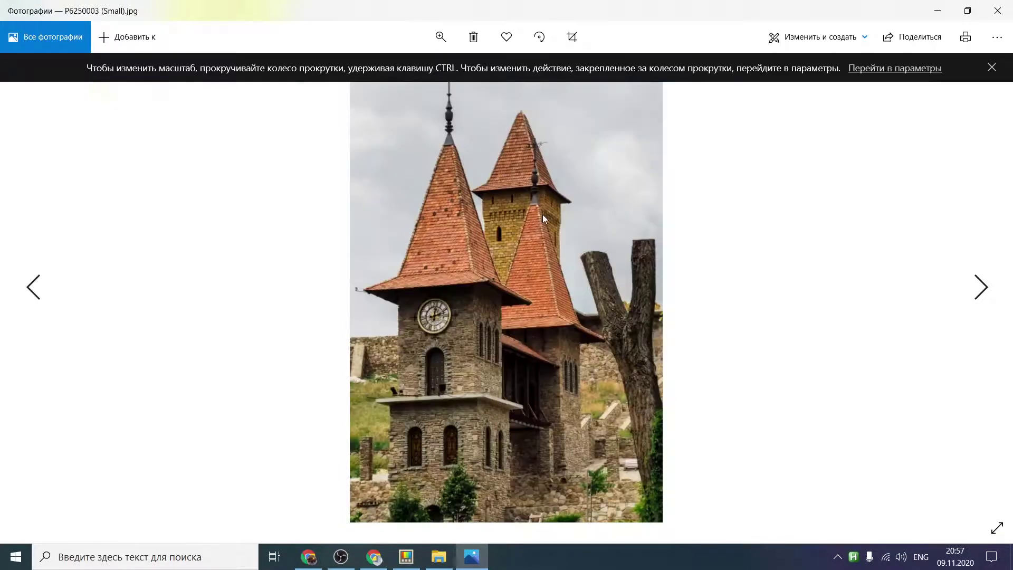
right_click(523, 226)
left_click(542, 344)
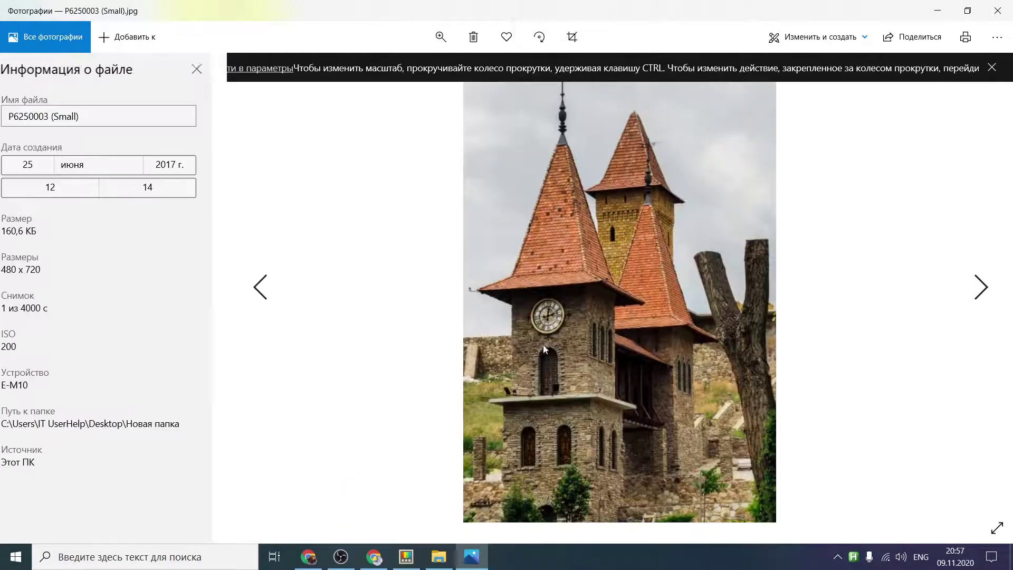
triple_click(23, 268)
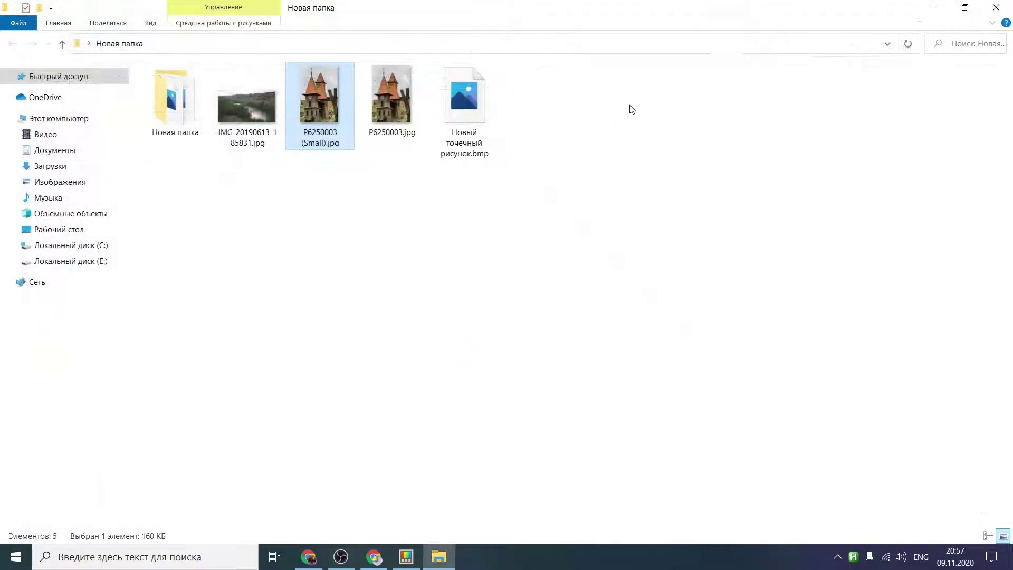
Step: Restore the folder window from maximized, widen it so the files fit in one row, center it on the desktop, and select P6250003.jpg
left_click_drag(694, 16, 592, 42)
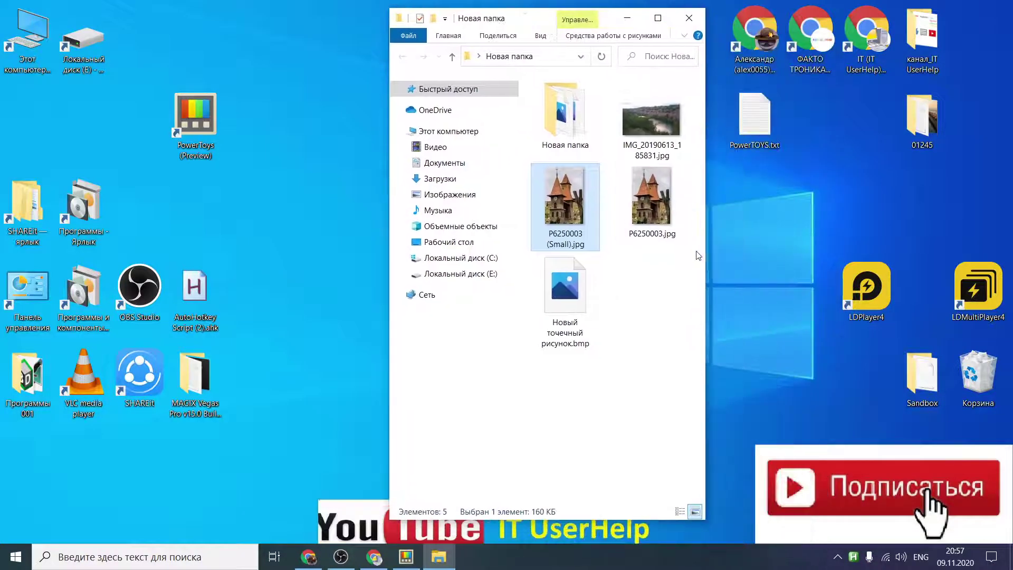
left_click_drag(704, 261, 993, 260)
left_click_drag(834, 27, 584, 45)
left_click(612, 141)
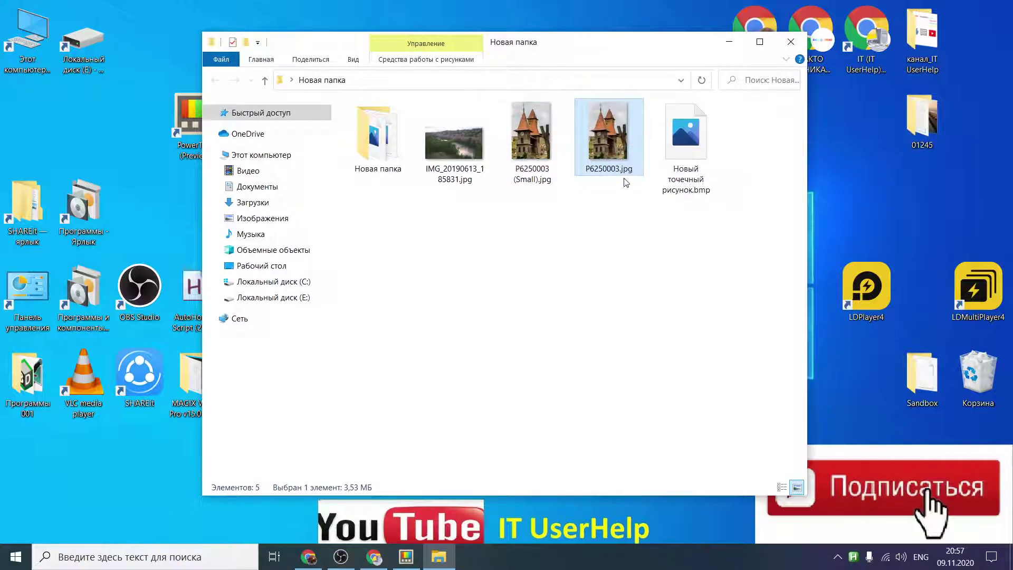
mouse_move(533, 166)
Step: Switch to PowerToys Settings, review the Диспетчер клавиатуры and Расширенное переименование pages, and minimize the window
left_click(406, 556)
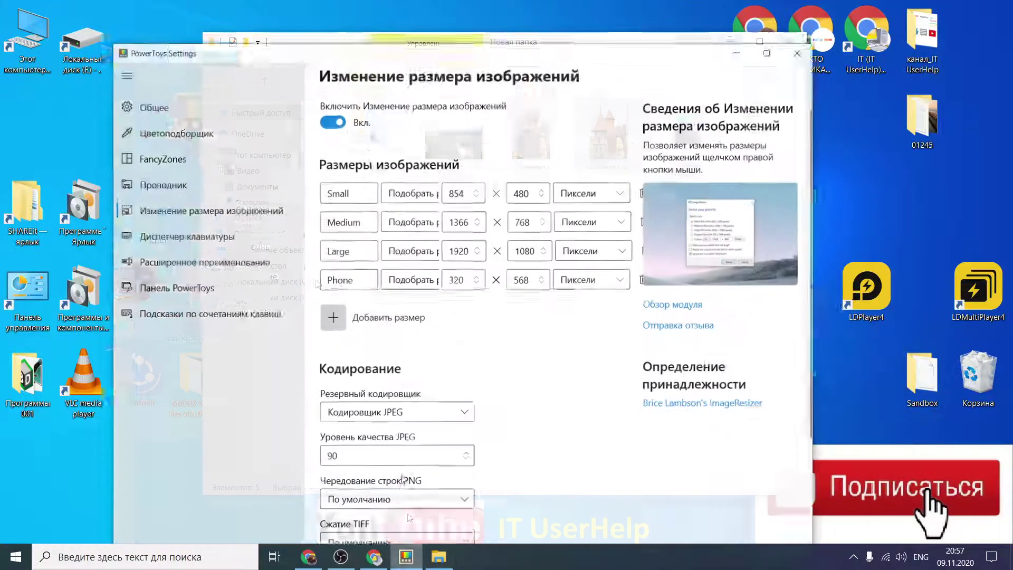
left_click(185, 227)
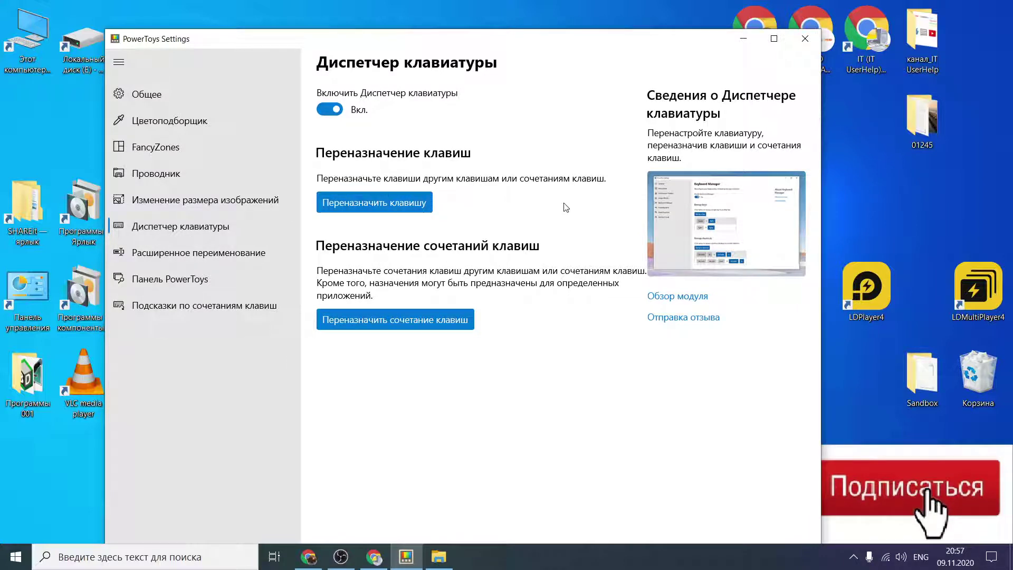
left_click_drag(560, 48, 576, 33)
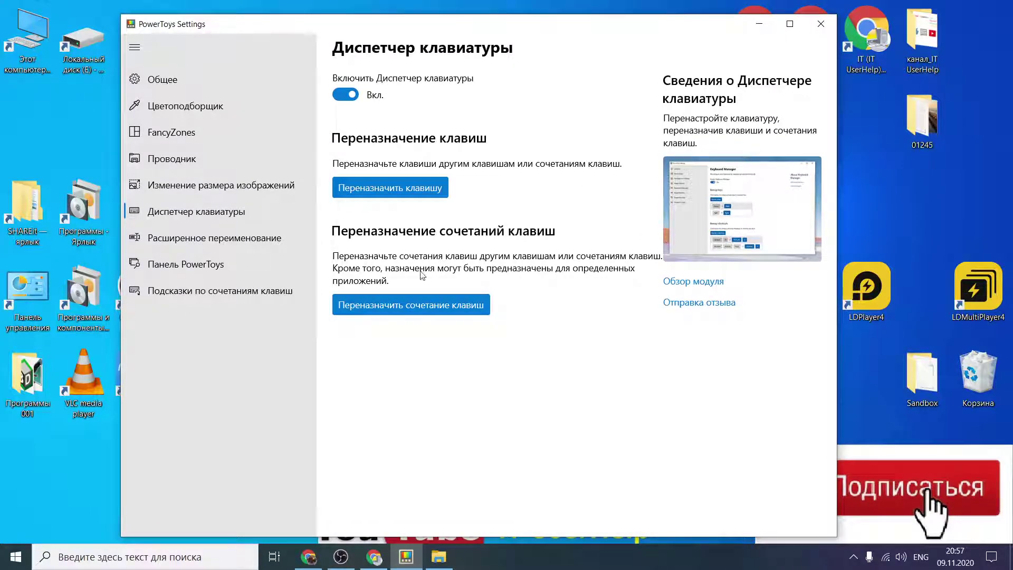
left_click(203, 239)
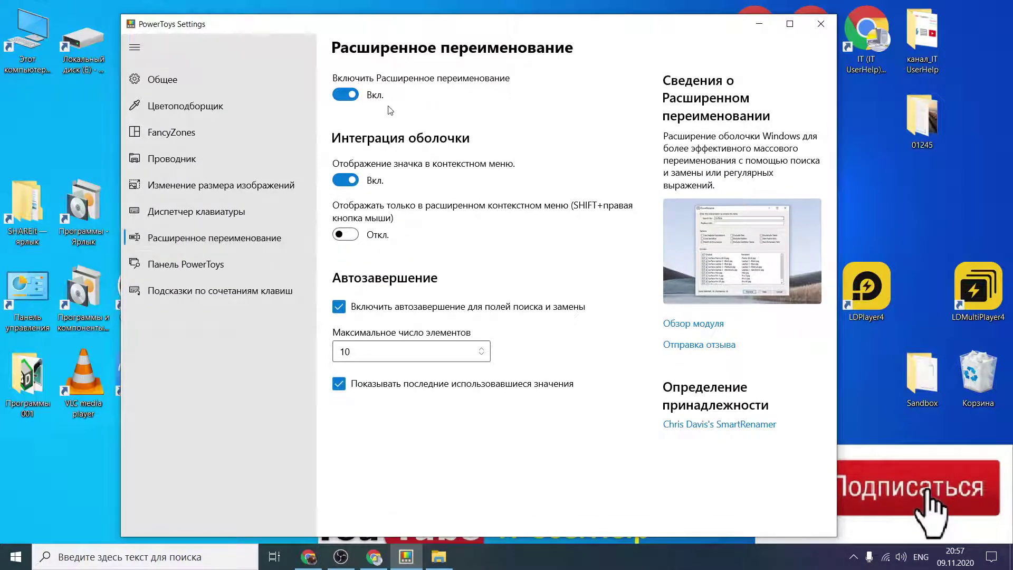
left_click(756, 28)
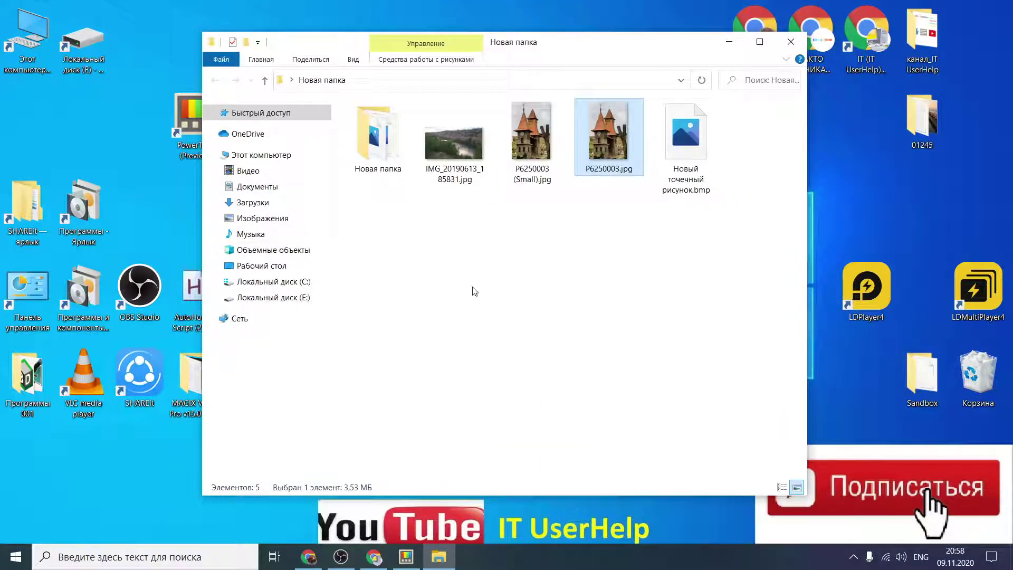
Step: Open the inner Новая папка subfolder and try starting individual renames of bitmap files (2) and (3) without changing their names
double_click(387, 181)
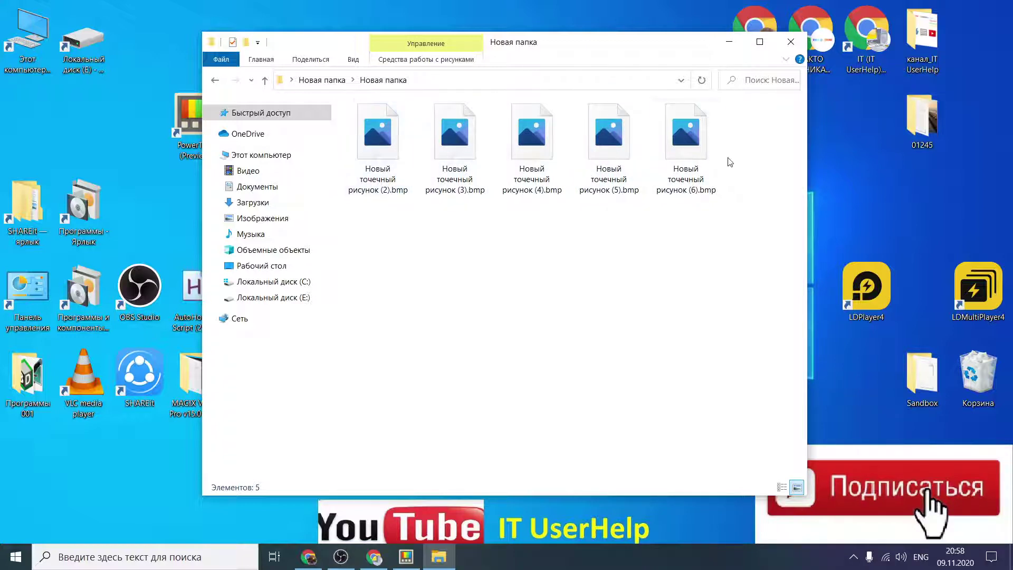
left_click(376, 179)
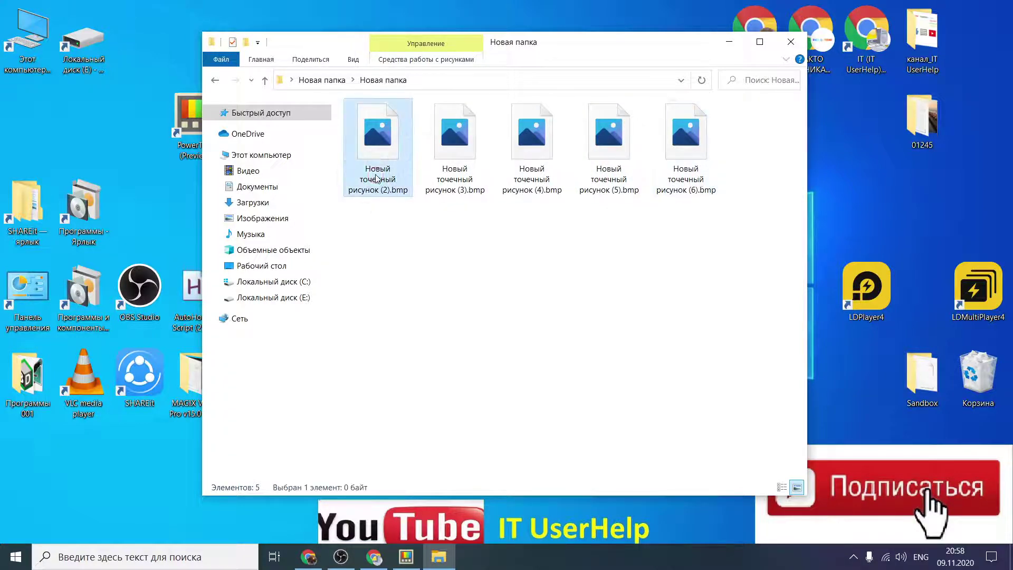
left_click(376, 178)
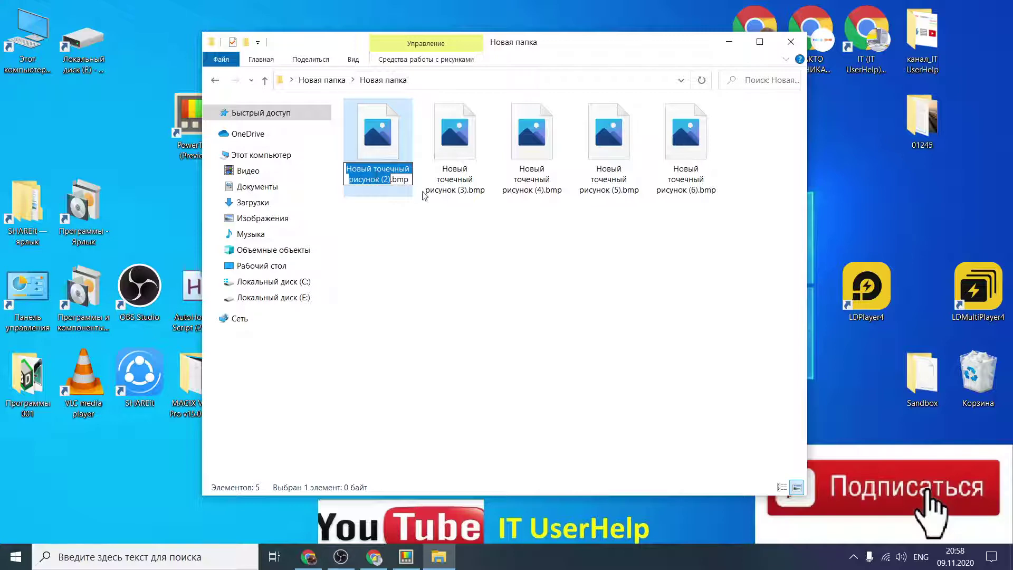
right_click(457, 182)
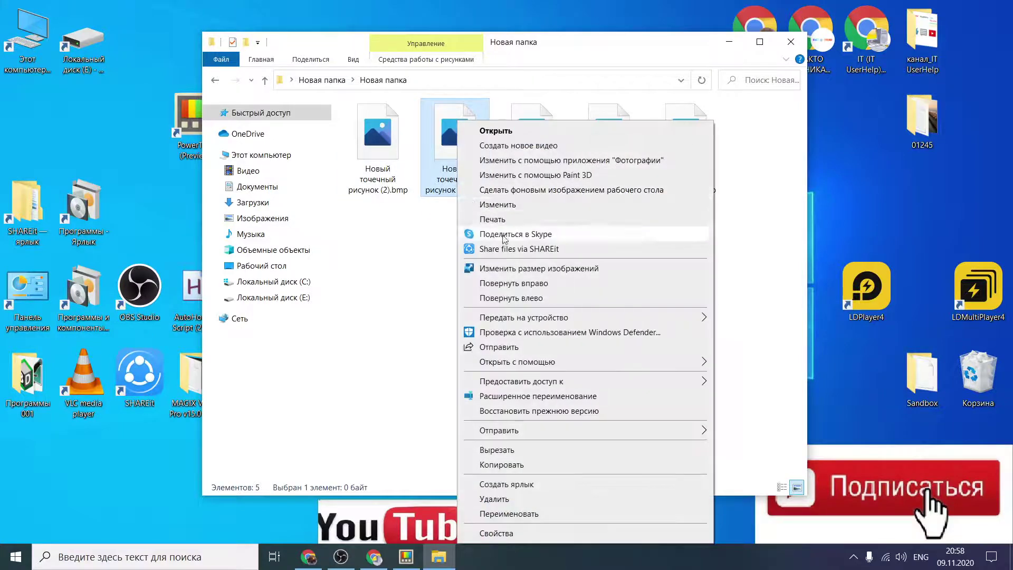
left_click(507, 513)
left_click(515, 248)
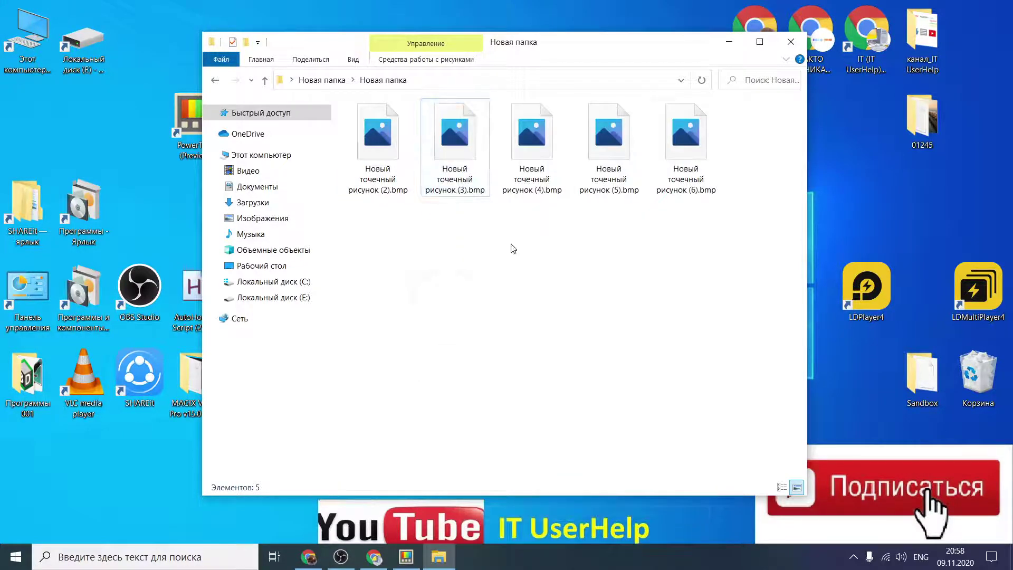
Step: Select all five bitmap files in the subfolder and open Расширенное переименование for them
left_click_drag(731, 226, 338, 110)
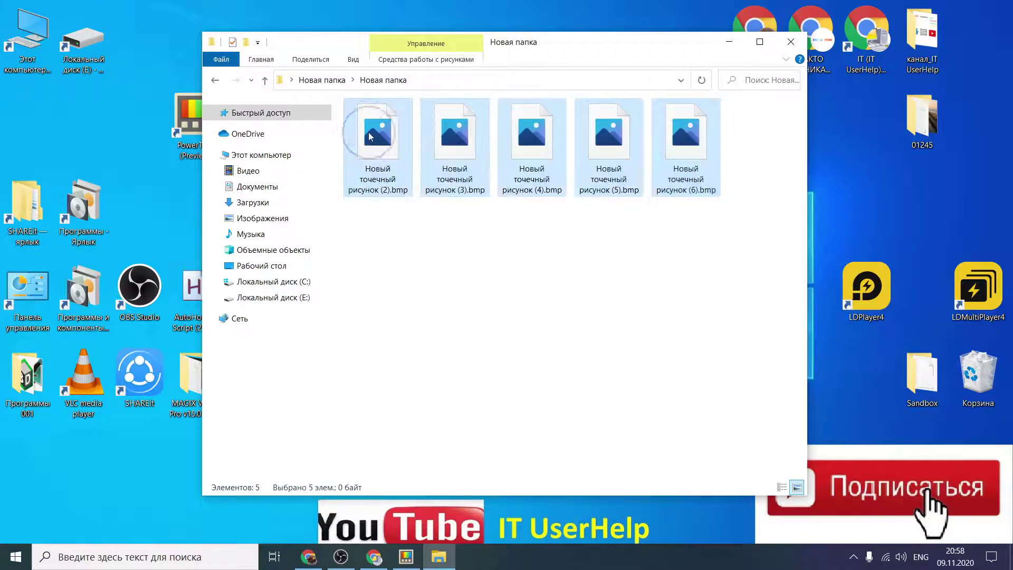
right_click(368, 132)
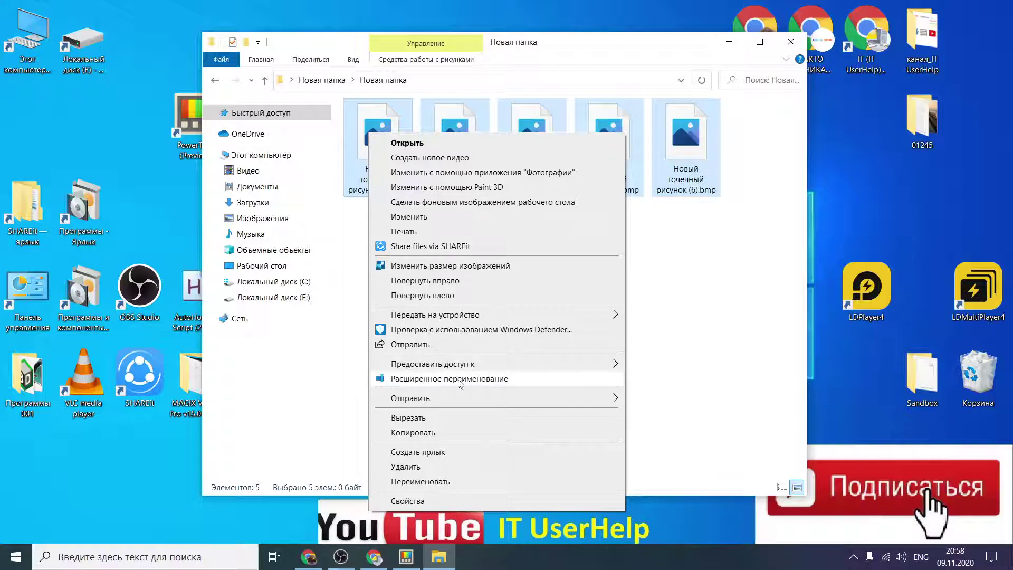
left_click(476, 379)
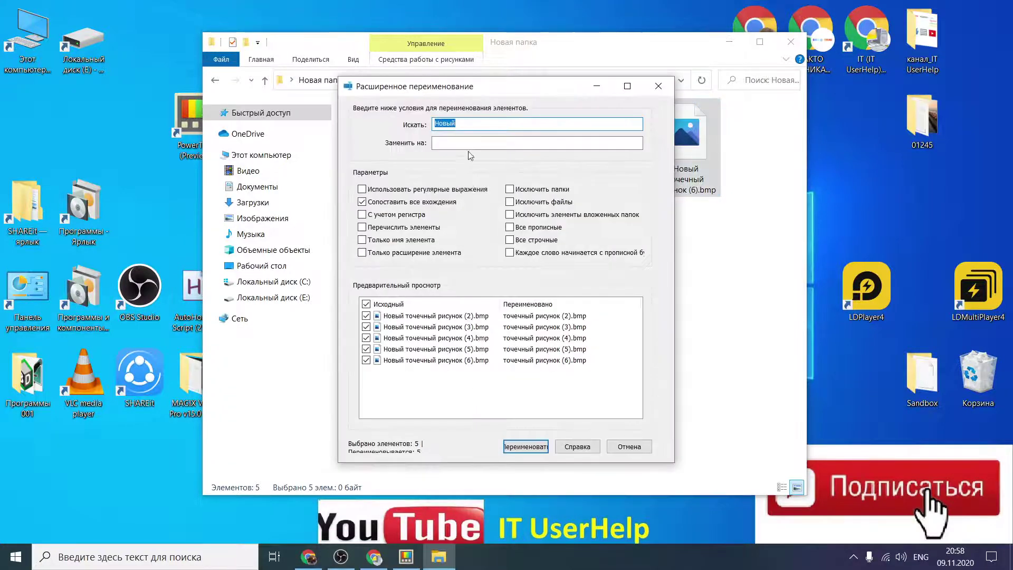
Step: Clear the search text, try a space as the search term, and enter Новый again as the text to find
left_click(465, 125)
key("BackSpace")
key("BackSpace")
key("BackSpace")
key("BackSpace")
key("BackSpace")
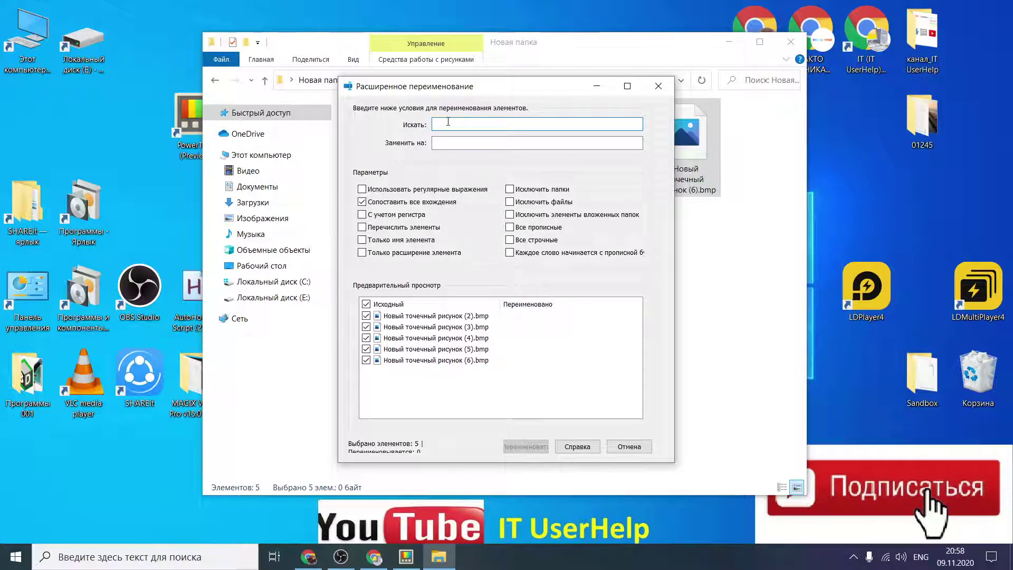
type("sq yj")
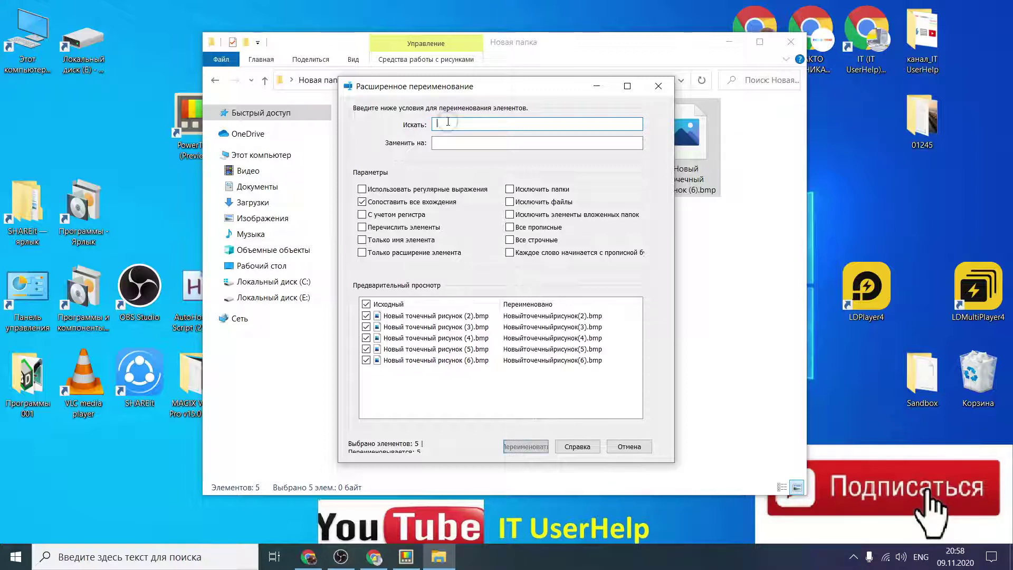
key("BackSpace")
key("BackSpace")
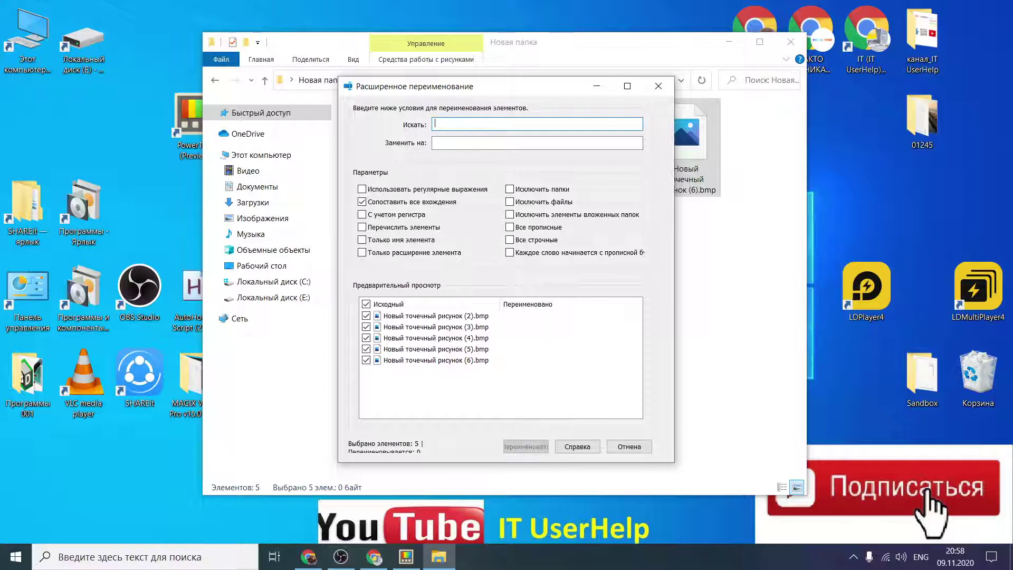
type("новый")
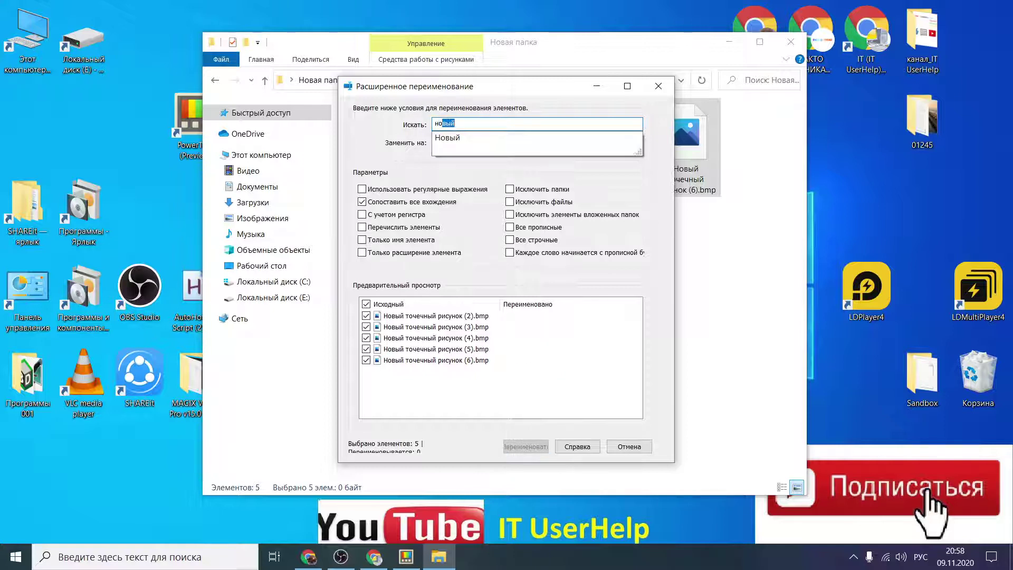
left_click(451, 138)
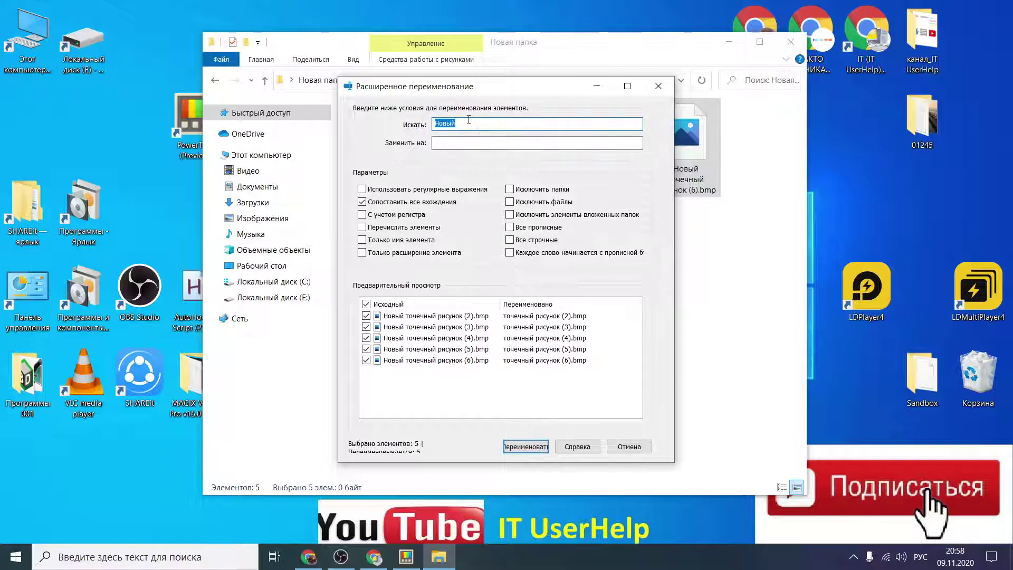
left_click(465, 122)
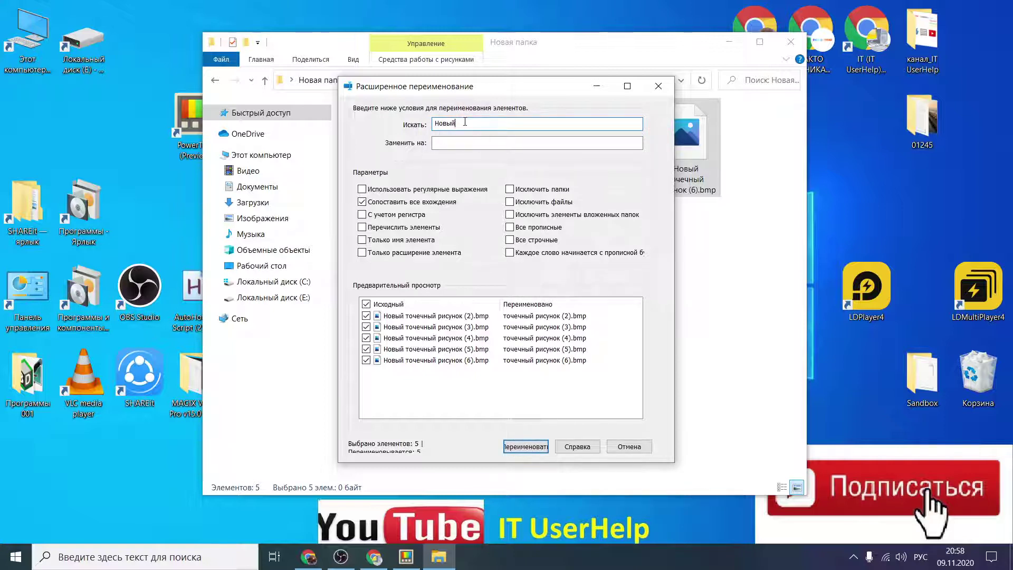
Step: Enter 155646 as the replacement text to preview the new file names
left_click(446, 142)
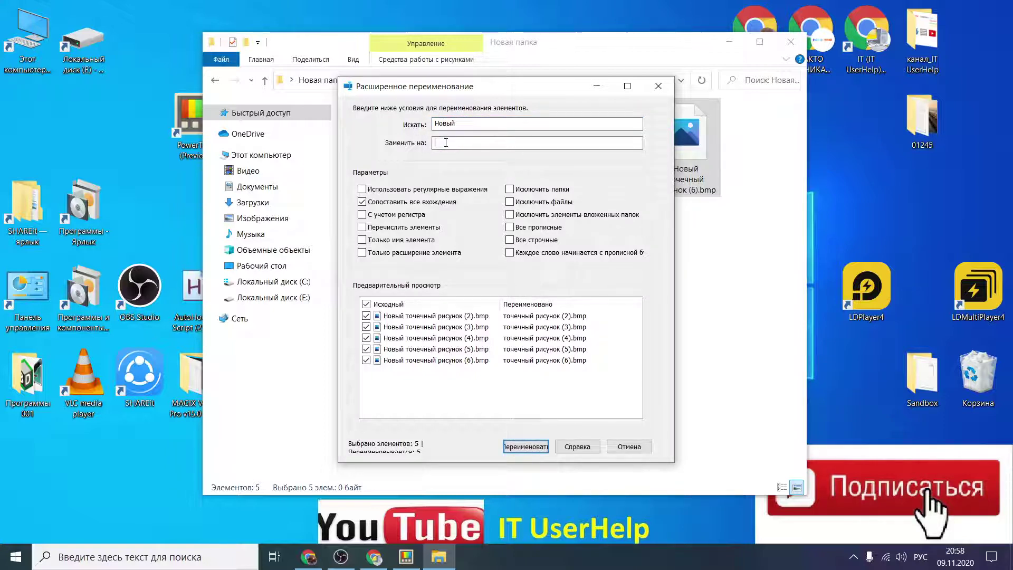
type("1")
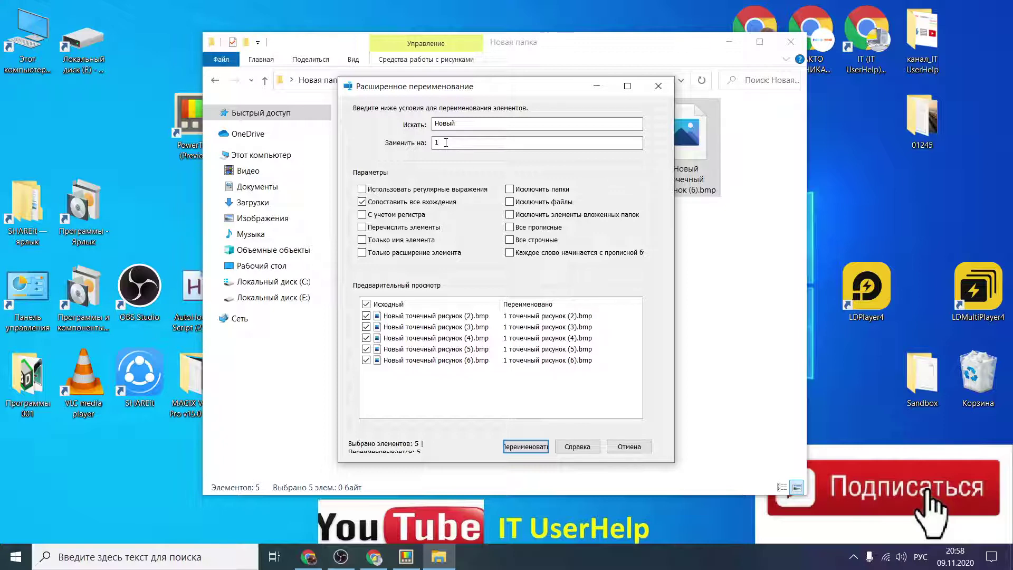
type("55646")
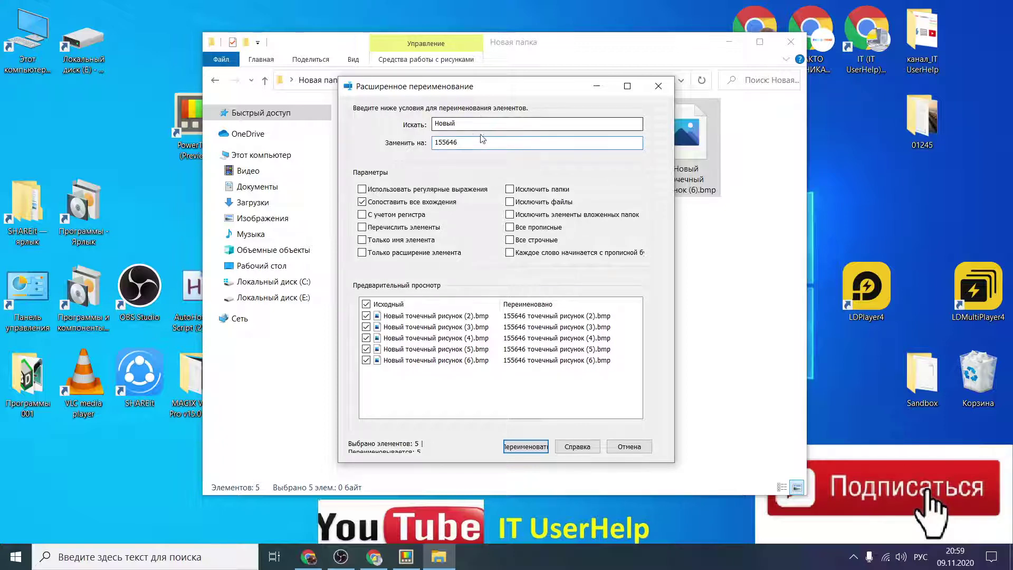
Step: Clear the replacement text, apply the rename to remove Новый from all five file names, and select file (3)
left_click_drag(463, 142, 432, 146)
key("BackSpace")
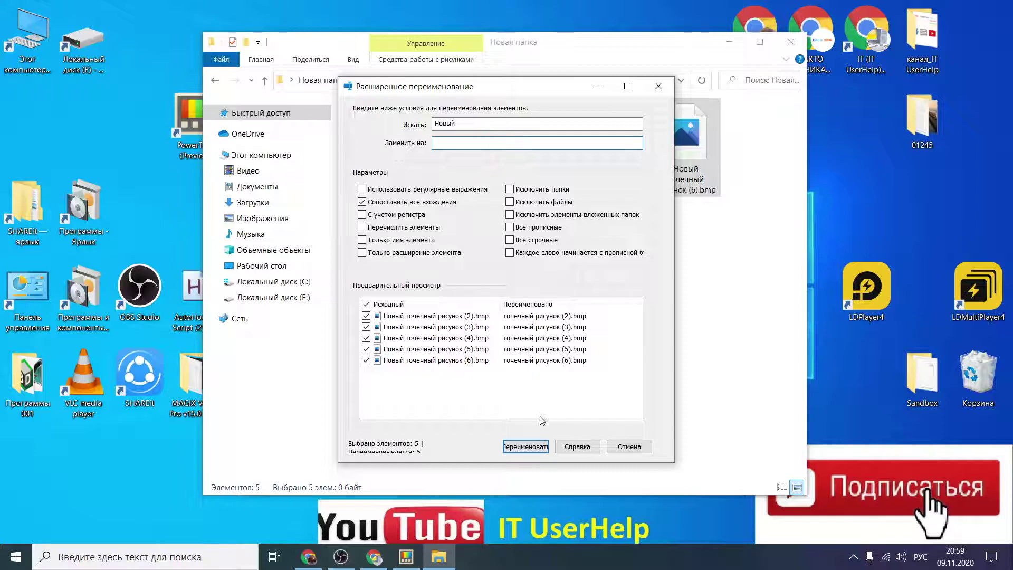
left_click(534, 447)
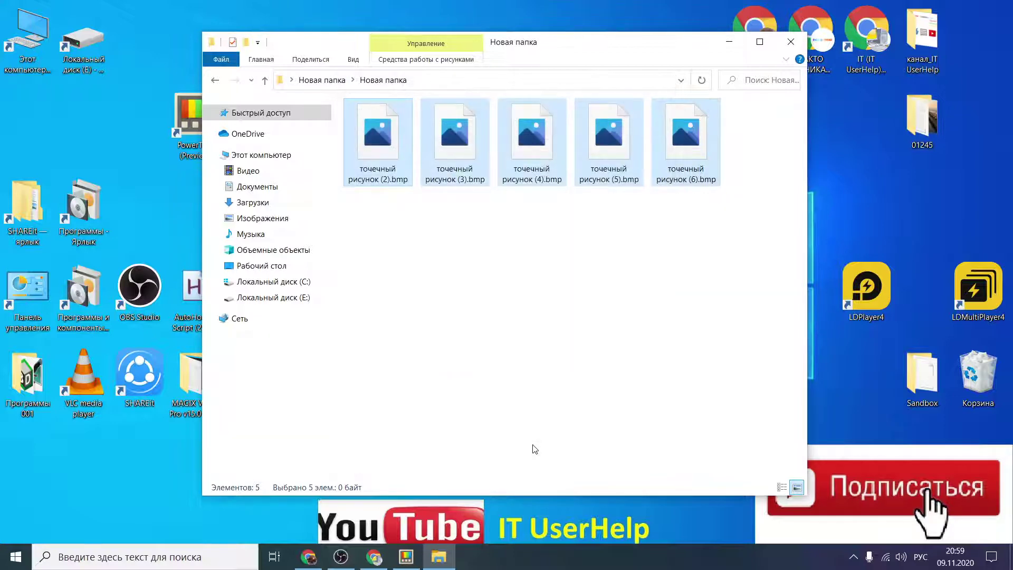
left_click(450, 178)
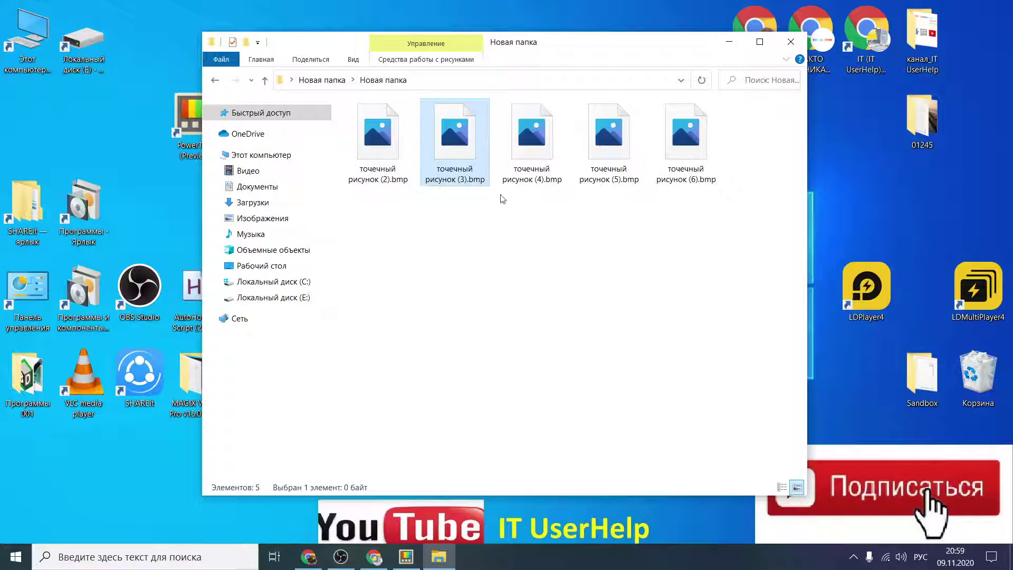
Step: Select all five bitmap files, open Расширенное переименование for them, and clear the previous search text
left_click_drag(728, 189, 385, 136)
right_click(387, 137)
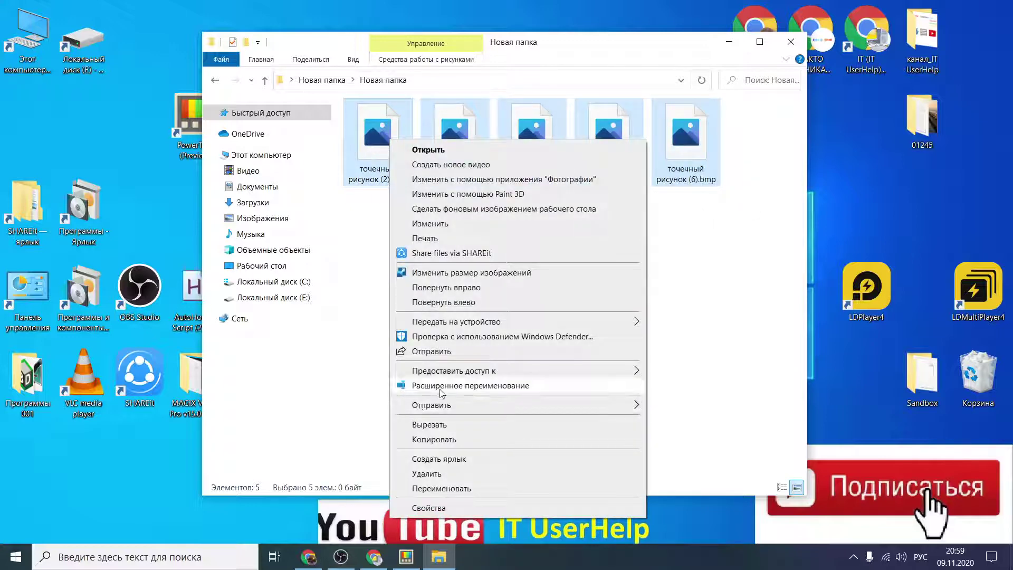
left_click(482, 385)
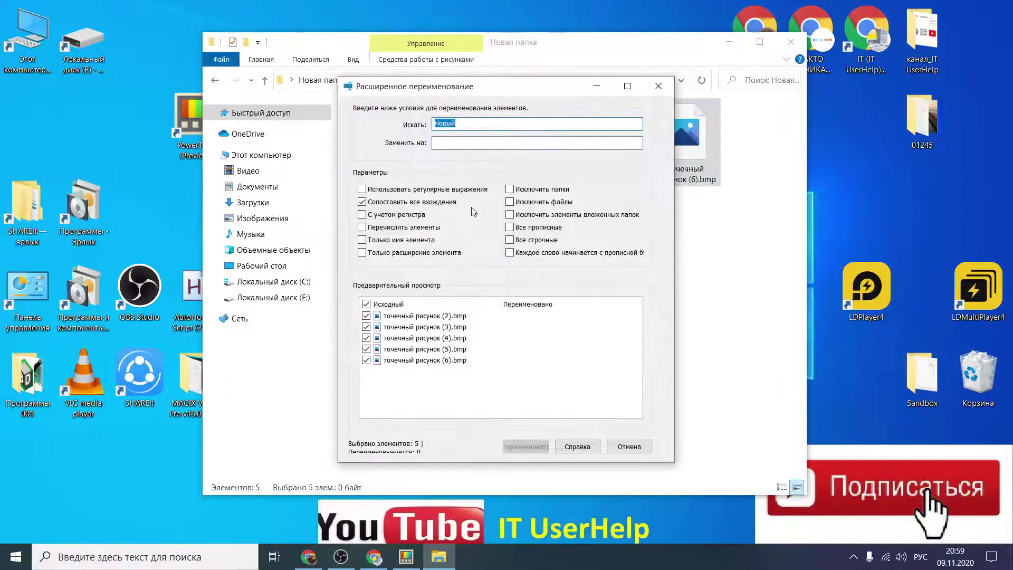
left_click(469, 125)
key("BackSpace")
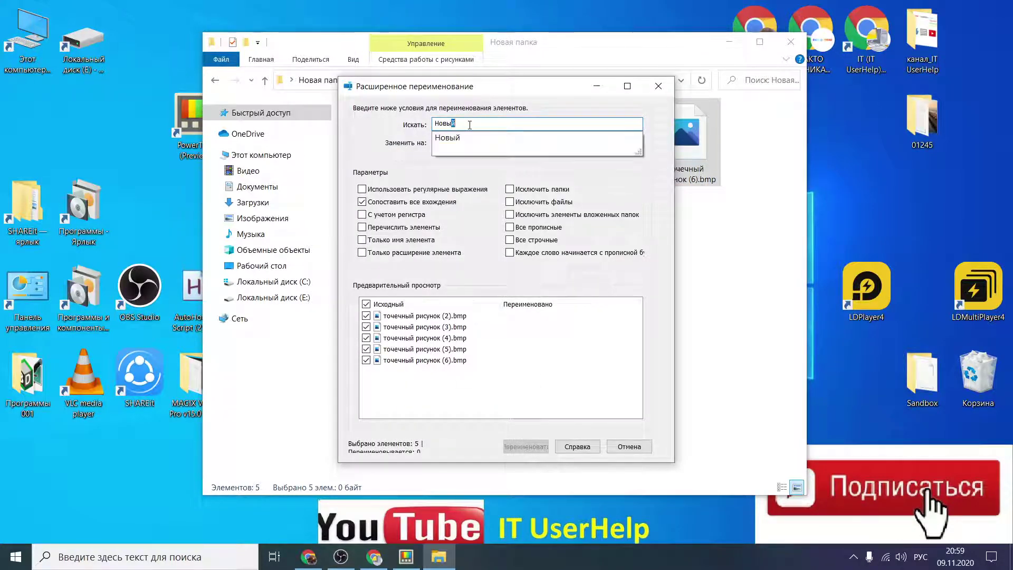
key("BackSpace")
key("BackSpace")
key("BackSpace")
key("BackSpace")
key("BackSpace")
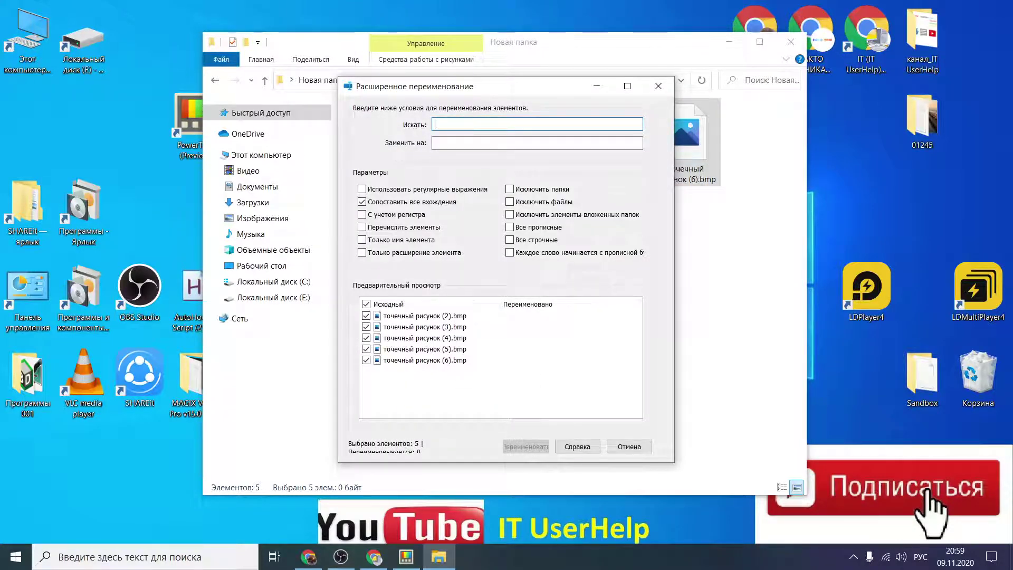
Step: Search for the opening parenthesis "(" with an empty replacement and apply the rename to remove it from all five file names
type("(")
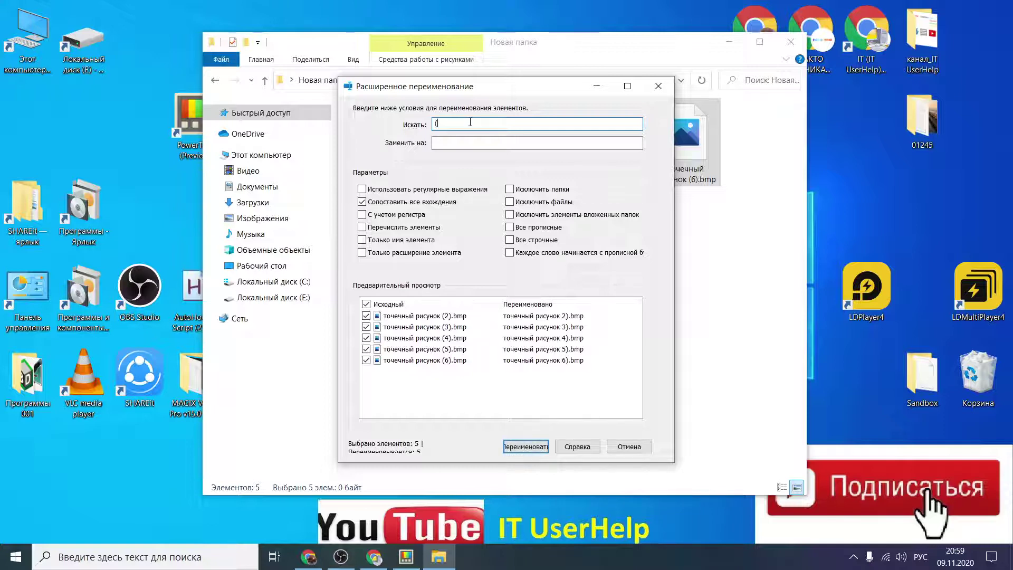
type(")")
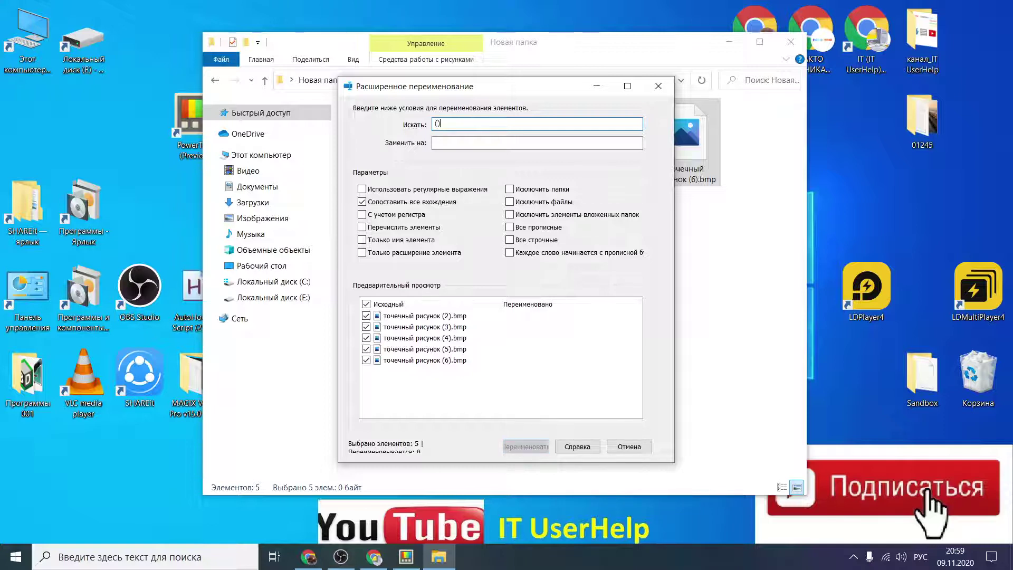
key("BackSpace")
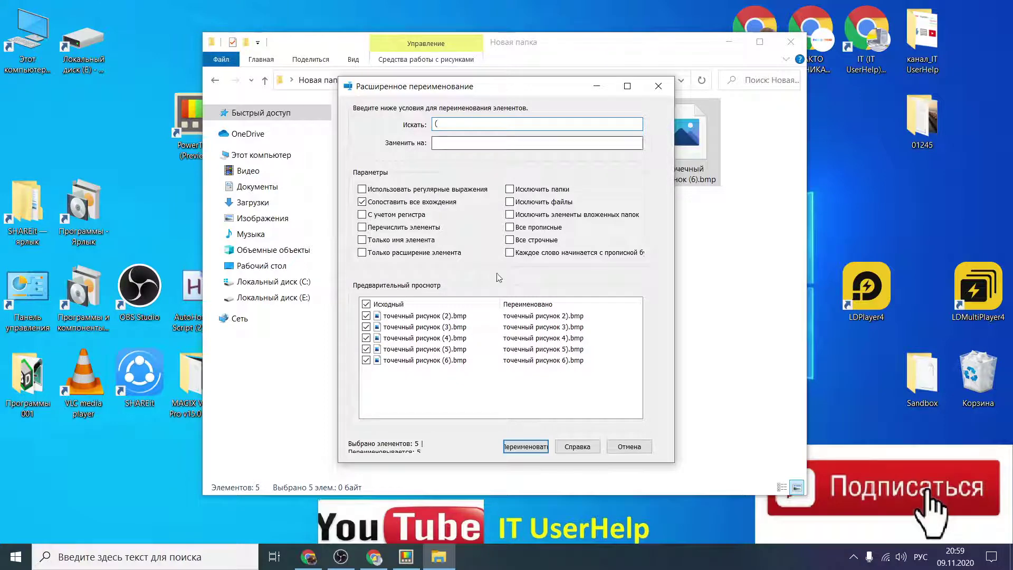
left_click(533, 450)
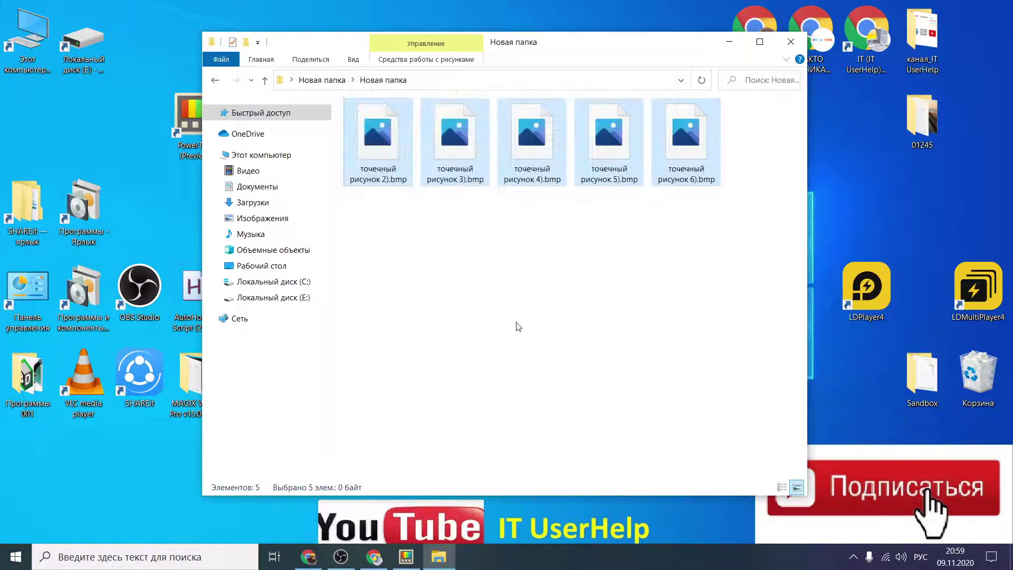
Step: Use Расширенное переименование on the five files again to remove the closing parenthesis ")" from their names, and deselect the files
right_click(507, 149)
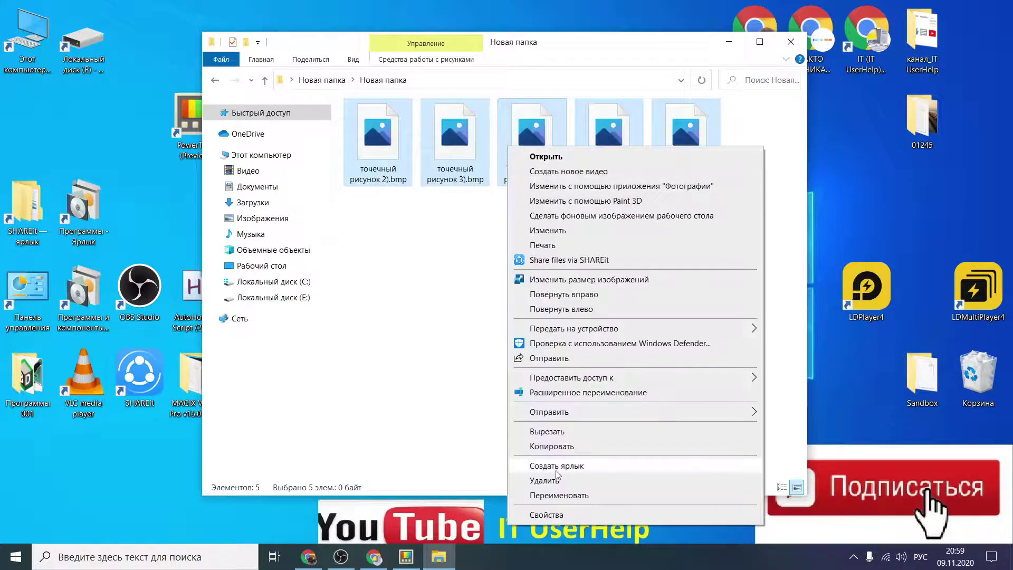
left_click(561, 392)
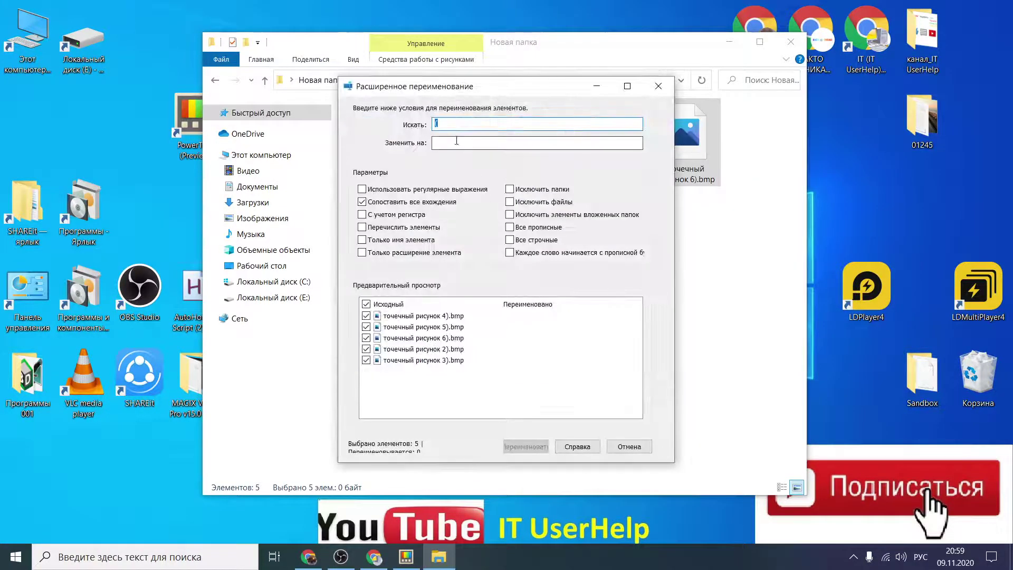
type(")")
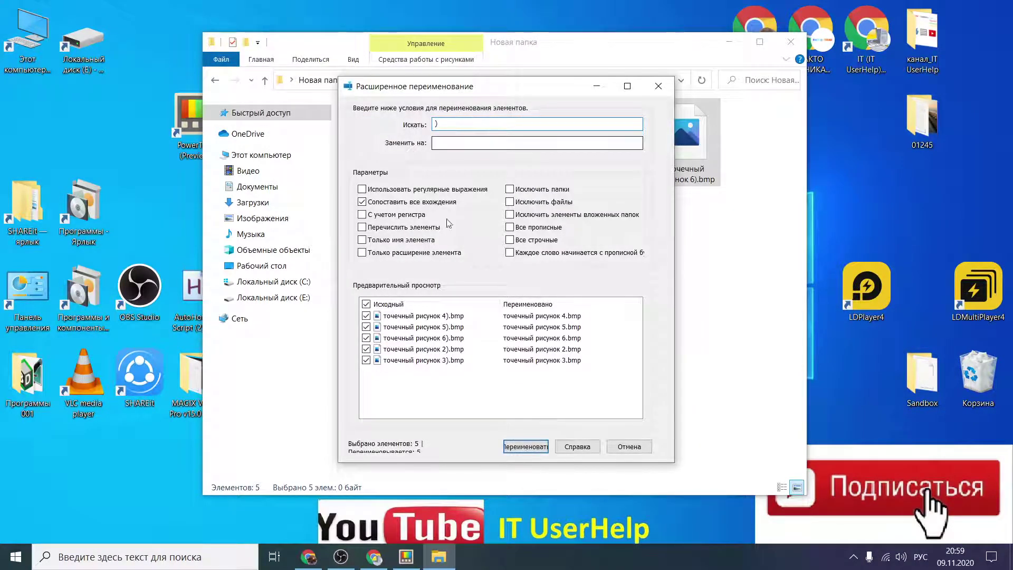
left_click(517, 447)
left_click(471, 205)
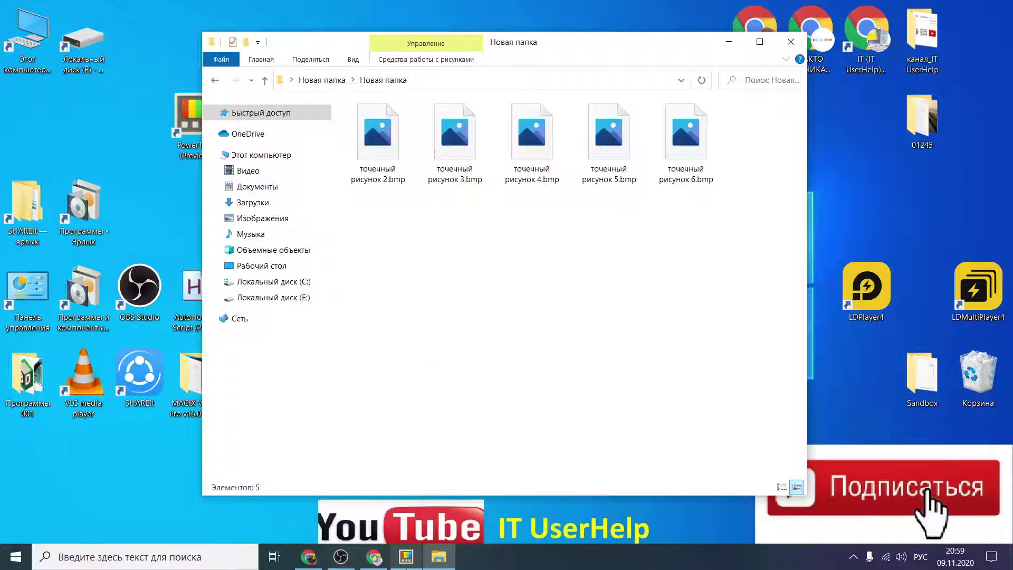
Step: Switch to PowerToys Settings and examine the Панель PowerToys page, including its activation shortcut
left_click(406, 557)
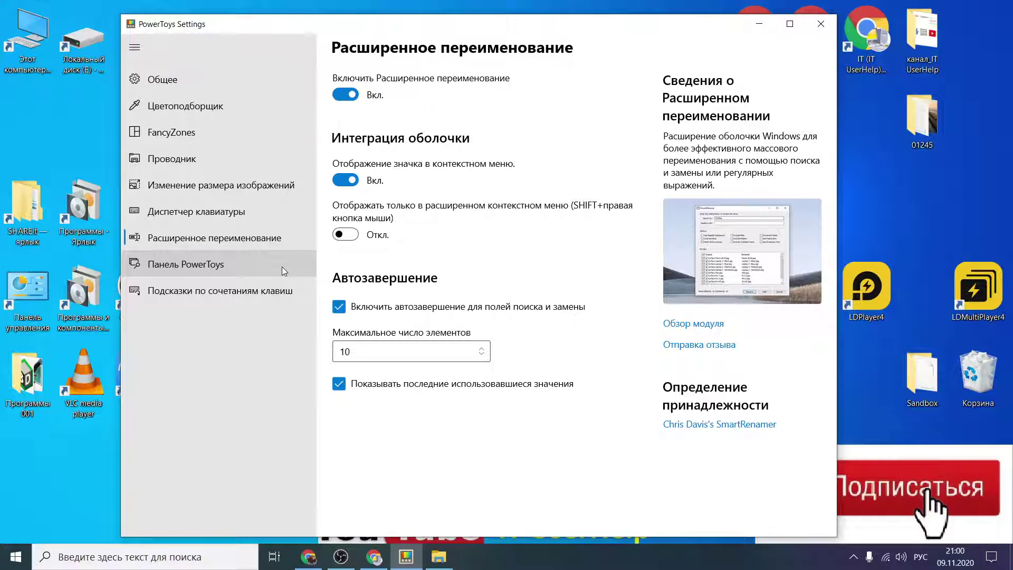
left_click(223, 261)
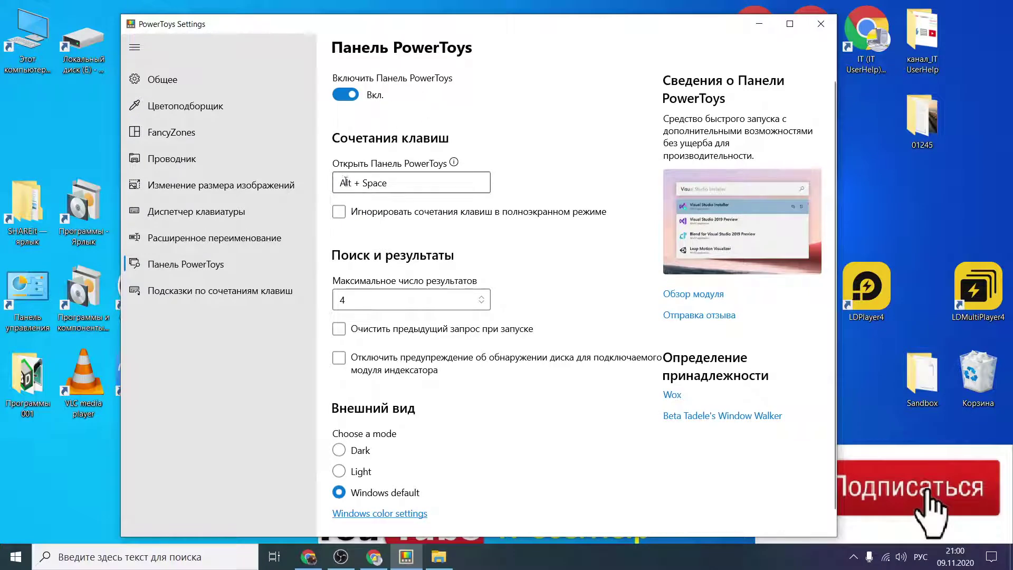
left_click(429, 189)
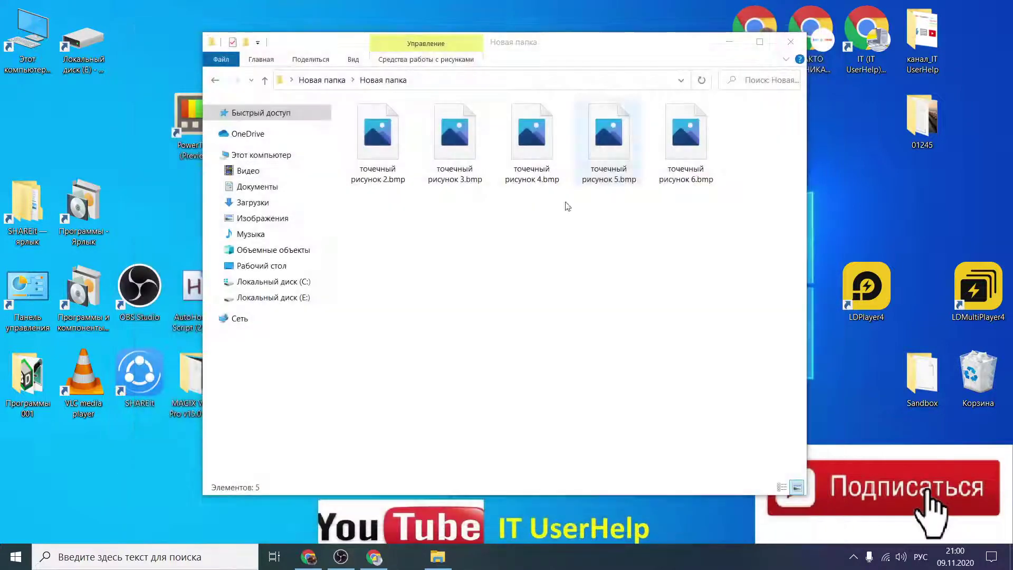
Step: Close the folder window, open the PowerToys launcher over the desktop, and clear its previous query
key("alt+F4")
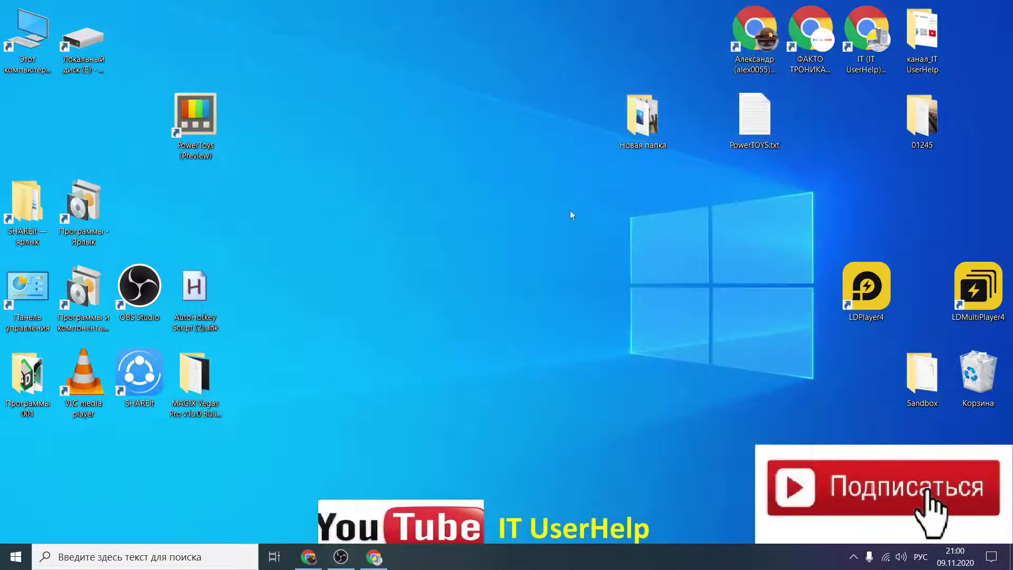
key("alt+space")
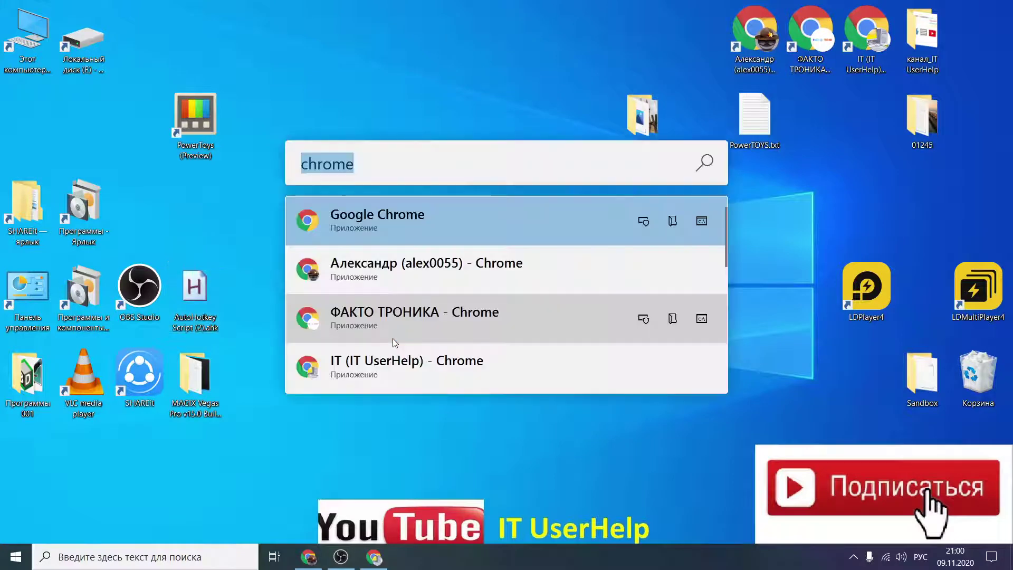
key("BackSpace")
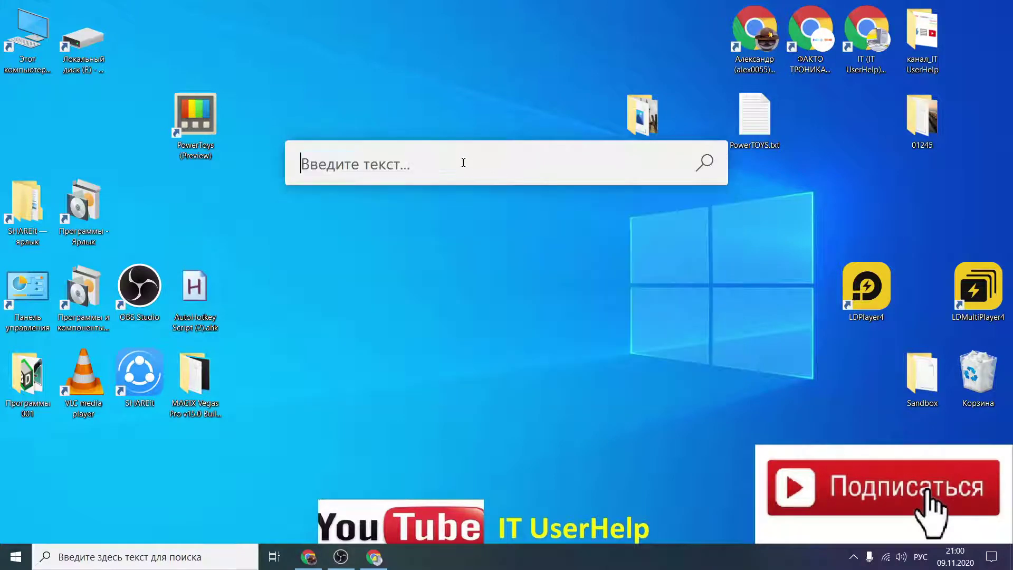